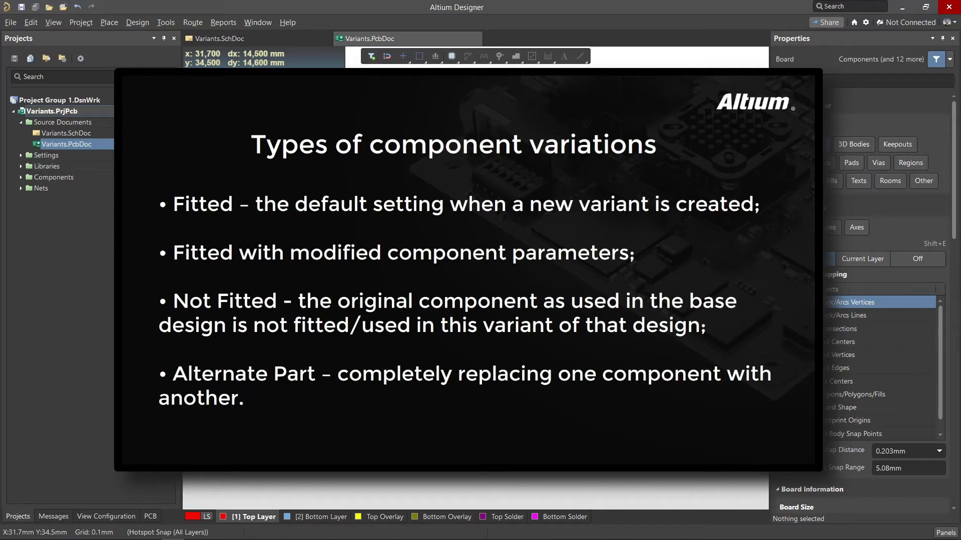
# Switch the board to 2D and cross-select the C2, R4 and C3 footprints.
pyautogui.keyDown('shift'); pyautogui.moveTo(660, 140); pyautogui.dragTo(542, 297, button='right'); pyautogui.keyUp('shift')
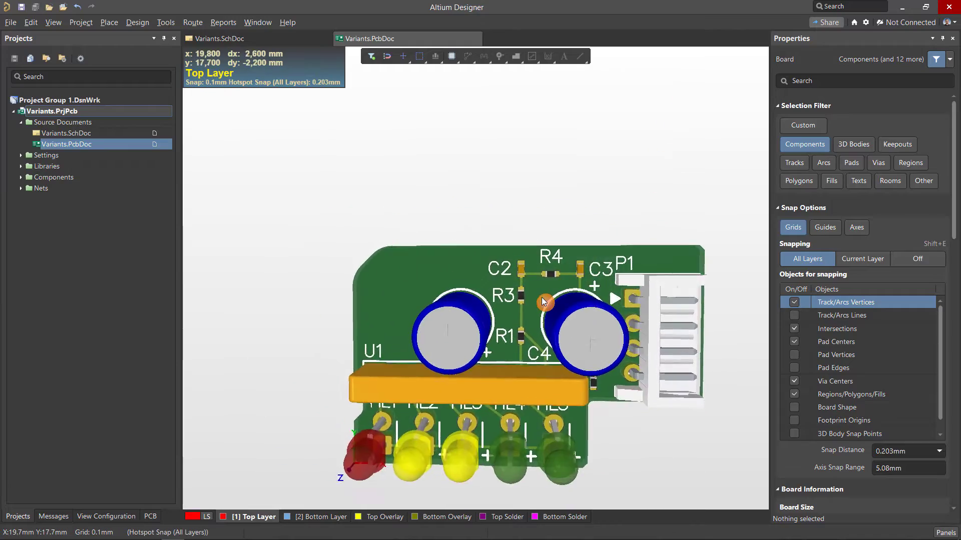
pyautogui.scroll(3, 543, 297)
pyautogui.press('2')
pyautogui.keyDown('ctrl'); pyautogui.scroll(4, 609, 101); pyautogui.keyUp('ctrl')
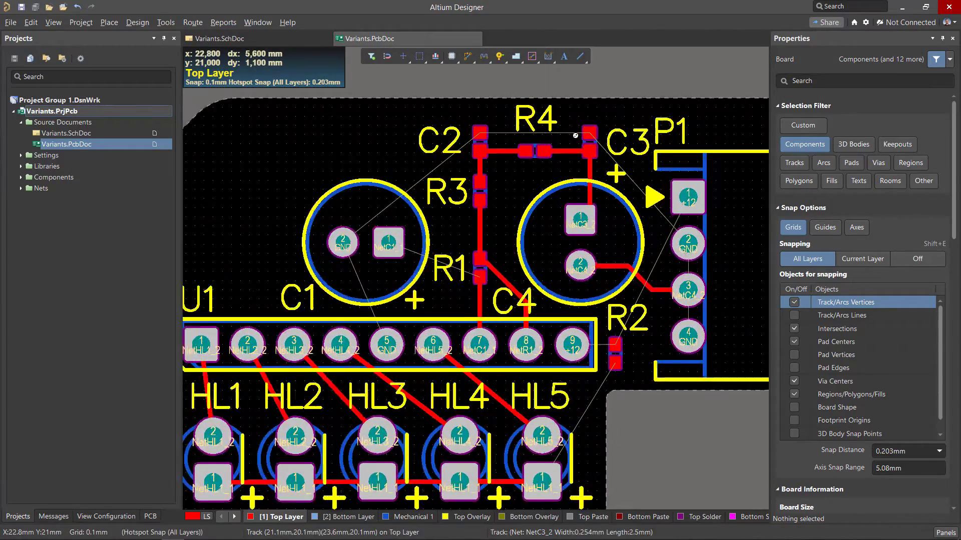
pyautogui.moveTo(610, 95); pyautogui.dragTo(408, 190)
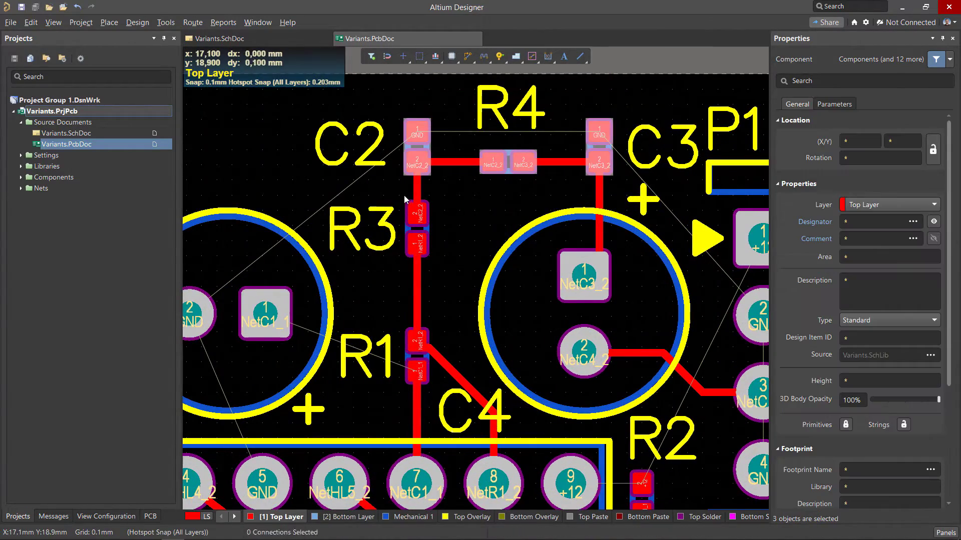
# Update the PCB from the schematic, confirming no differences, and open Variant Management.
pyautogui.click(302, 39)
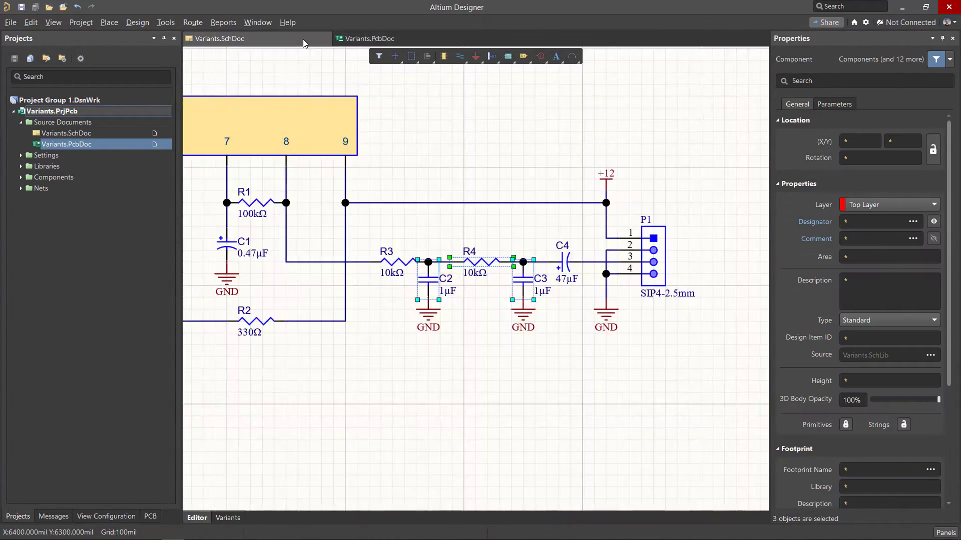
pyautogui.click(434, 238)
pyautogui.click(137, 23)
pyautogui.click(155, 35)
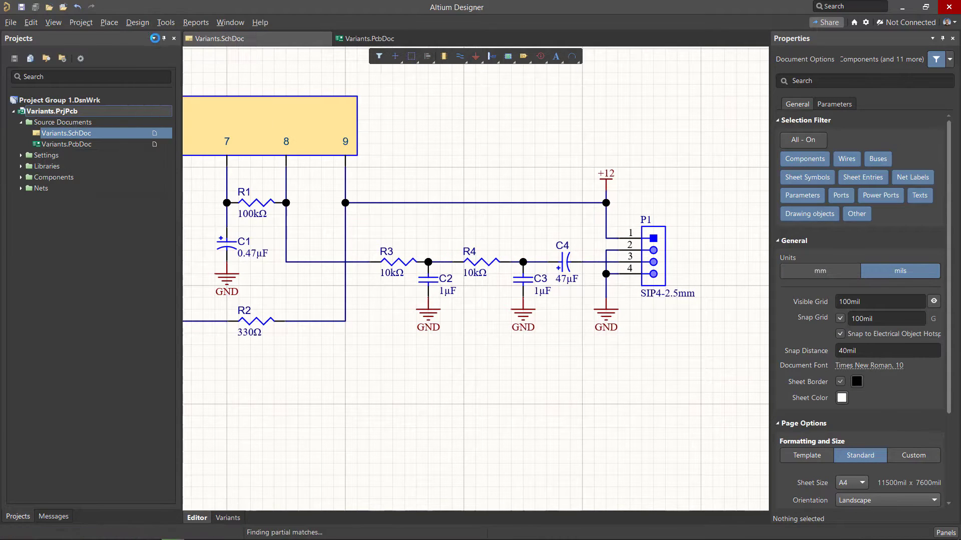
pyautogui.click(633, 305)
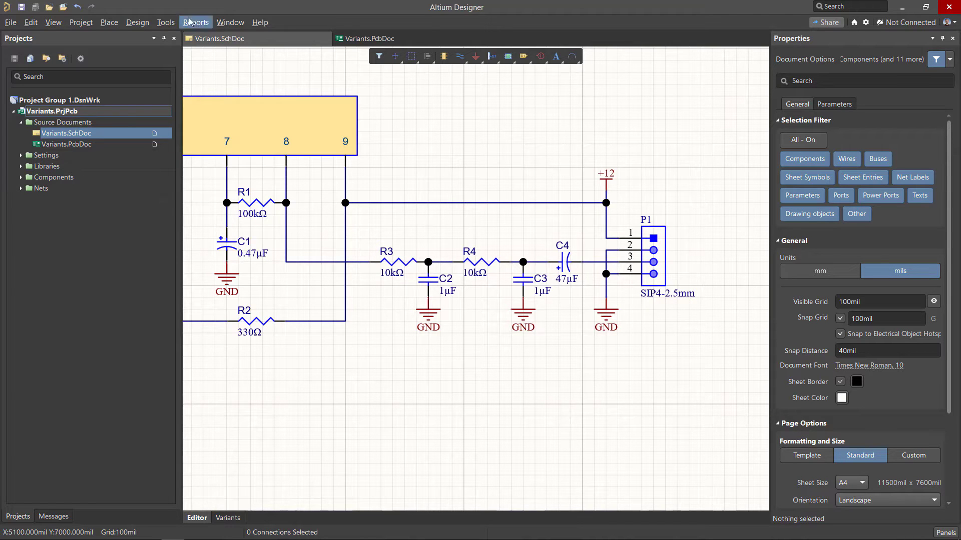
pyautogui.click(81, 22)
pyautogui.click(130, 192)
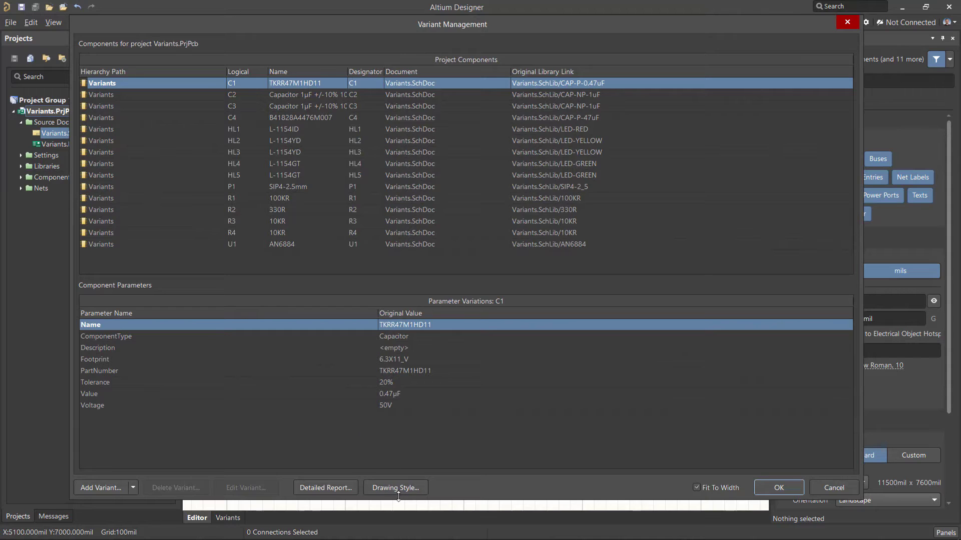
# Try the schematic not-fitted styles, settling on Red Cross with no suffix.
pyautogui.click(397, 494)
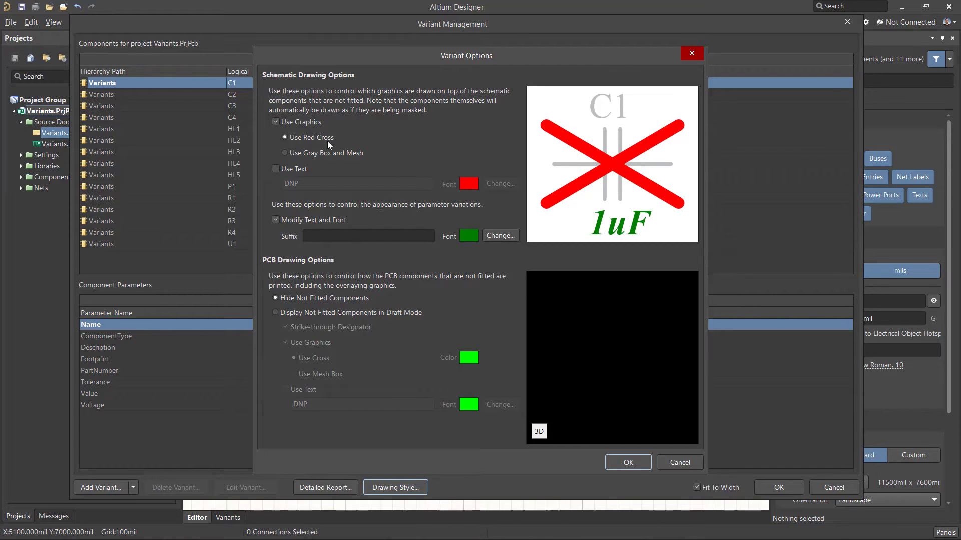
pyautogui.click(323, 152)
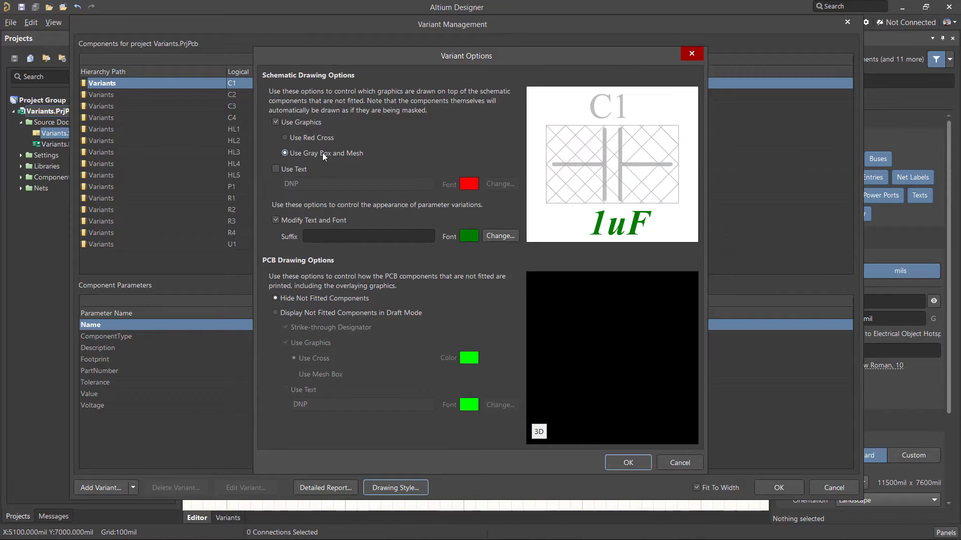
pyautogui.click(276, 169)
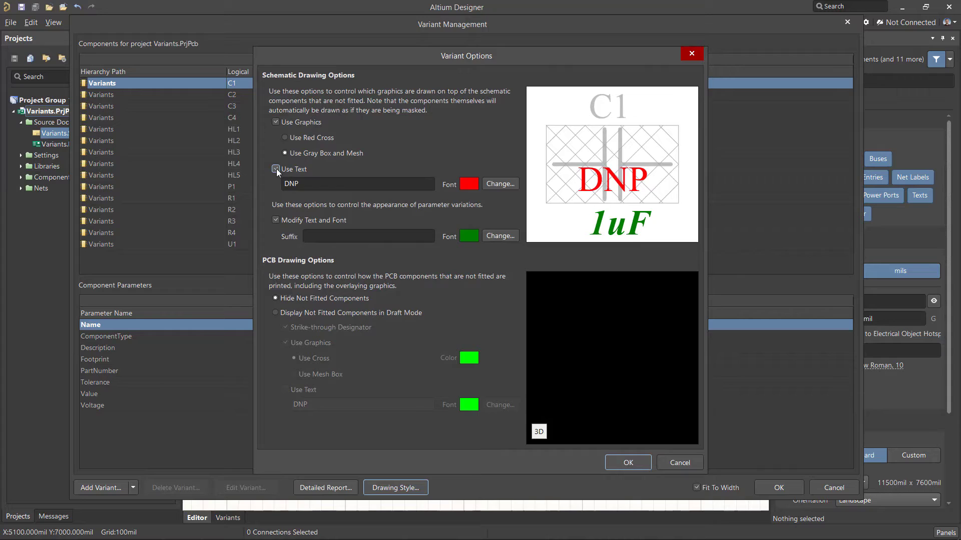
pyautogui.click(276, 169)
pyautogui.click(286, 137)
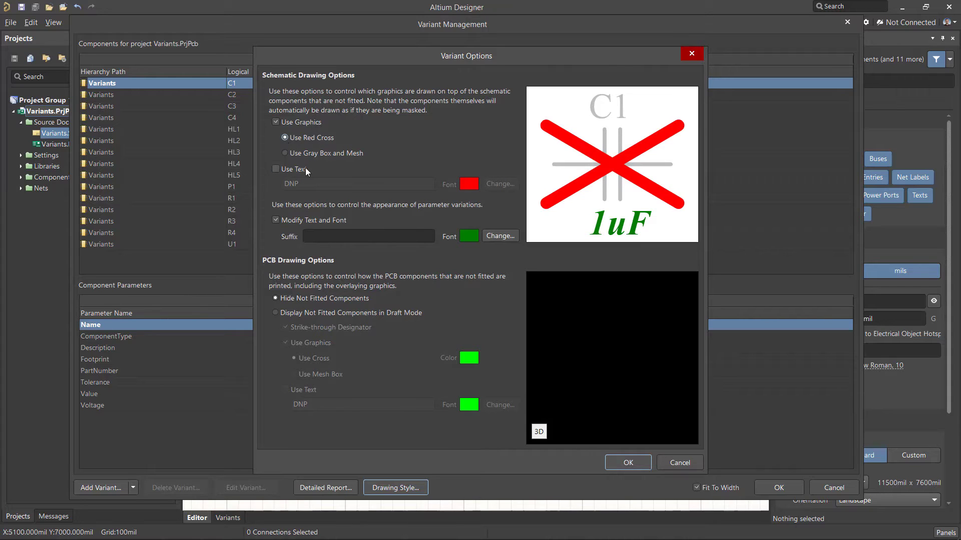
pyautogui.click(332, 236)
pyautogui.write('-va')
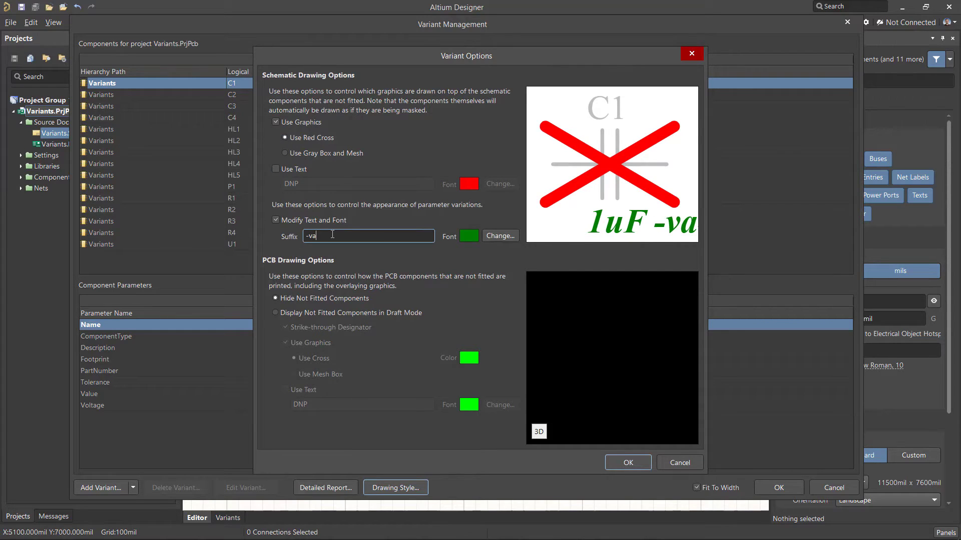
pyautogui.write('r')
pyautogui.press('BackSpace')
pyautogui.press('BackSpace')
pyautogui.press('BackSpace')
pyautogui.press('BackSpace')
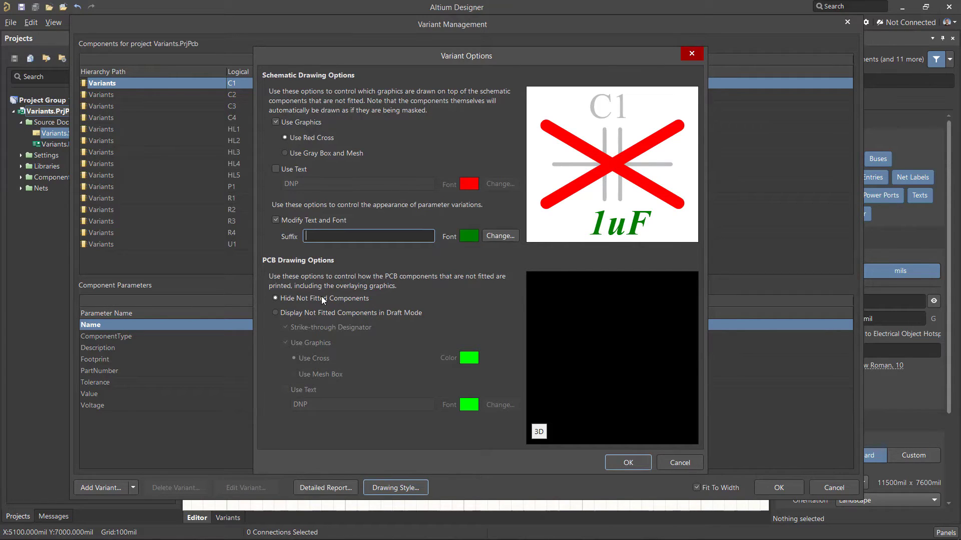
# Try Draft Mode for unfitted PCB components, then choose Hide Not Fitted Components.
pyautogui.click(322, 313)
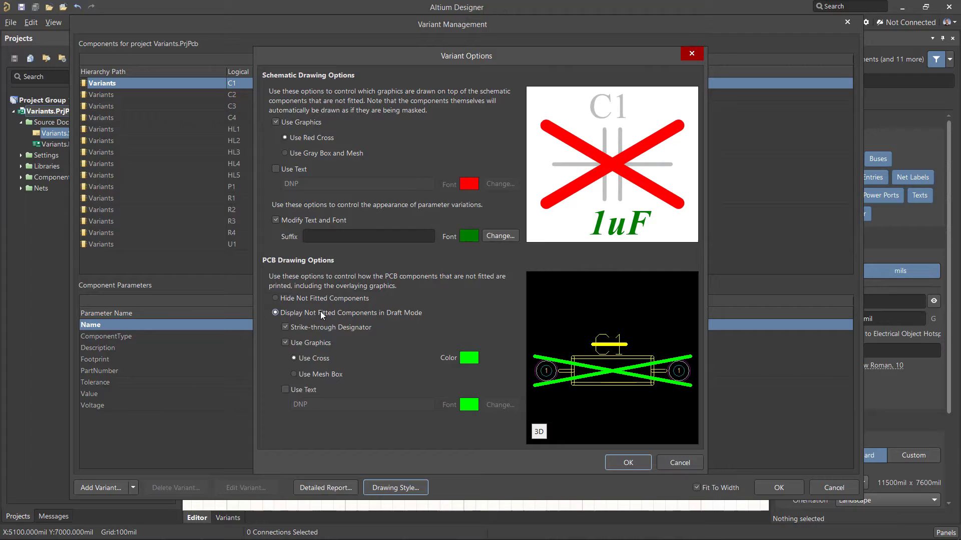
pyautogui.click(290, 343)
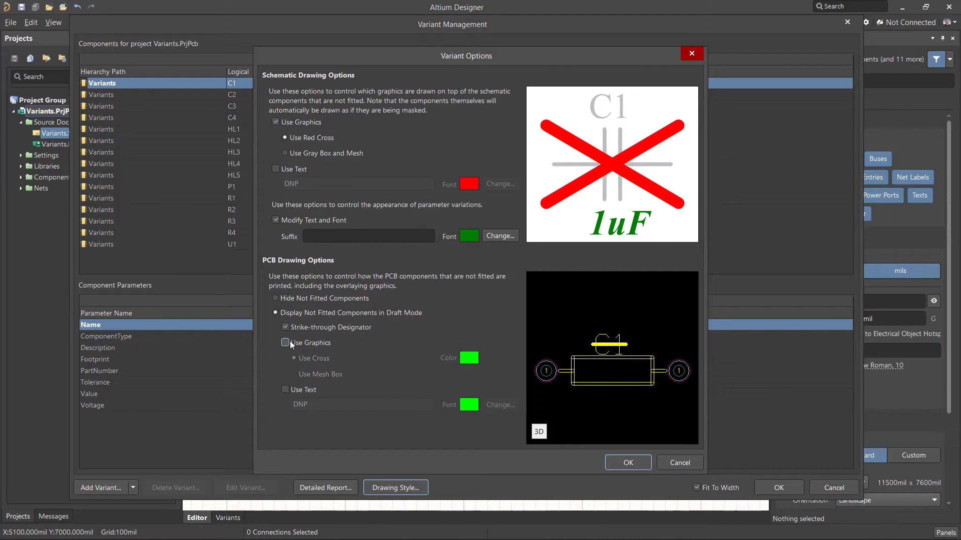
pyautogui.click(290, 343)
pyautogui.click(294, 299)
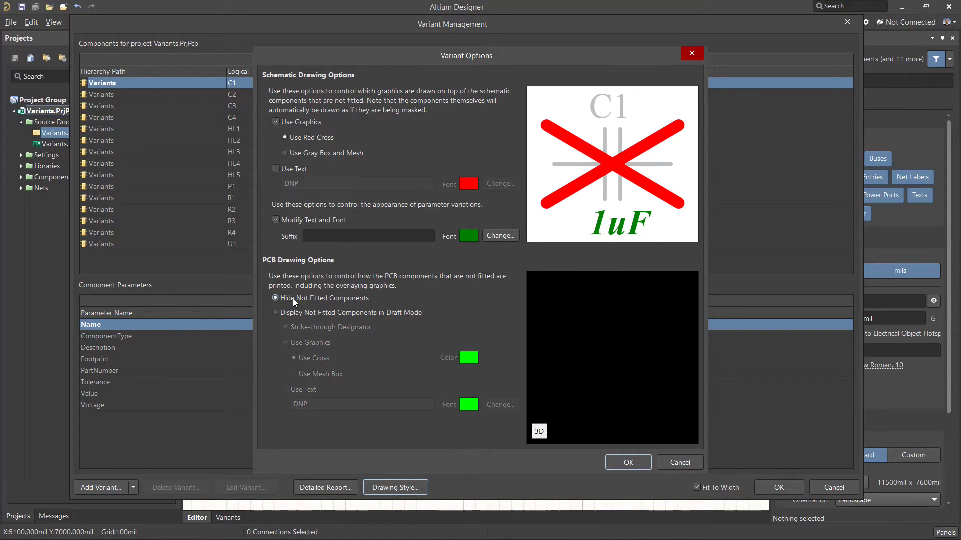
# Apply the drawing style options and add a new variant named V01.
pyautogui.click(632, 461)
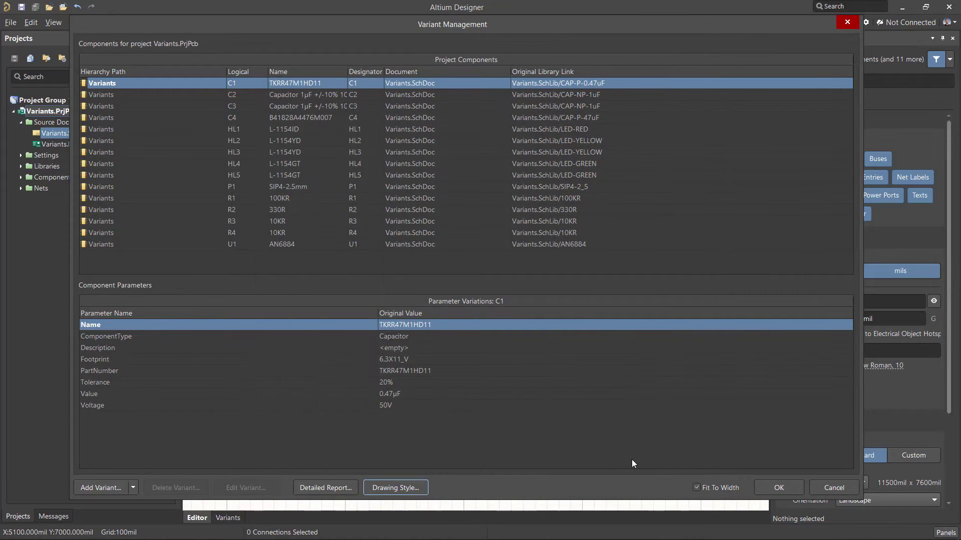
pyautogui.click(112, 483)
pyautogui.write('V01')
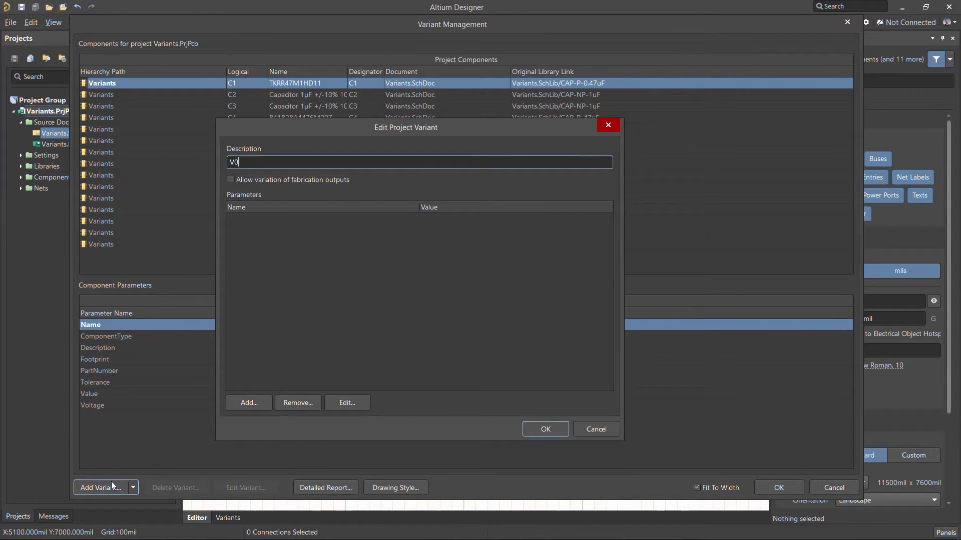
pyautogui.click(530, 428)
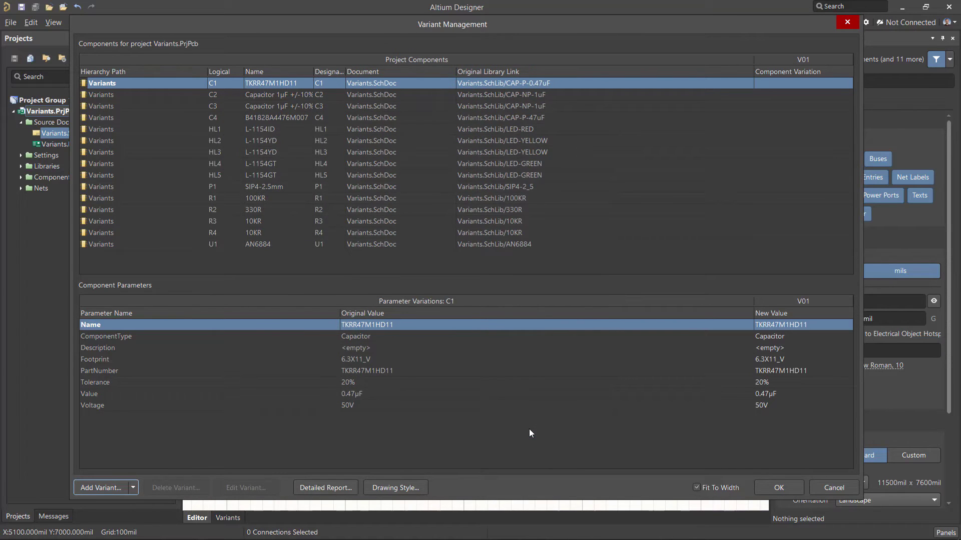
# Widen the V01 column and keep C1's V01 variation as Fitted.
pyautogui.moveTo(754, 70); pyautogui.dragTo(713, 70)
pyautogui.click(831, 83)
pyautogui.click(846, 83)
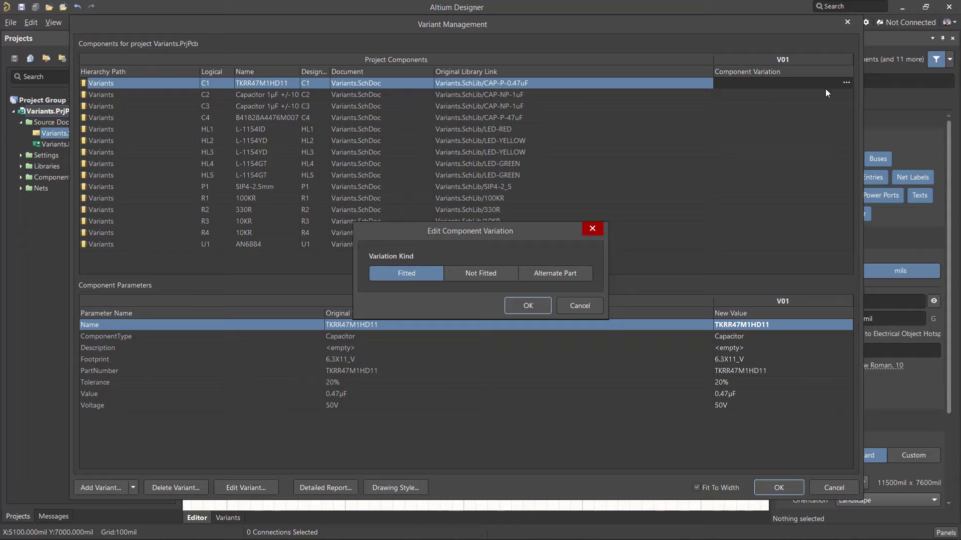
pyautogui.click(521, 305)
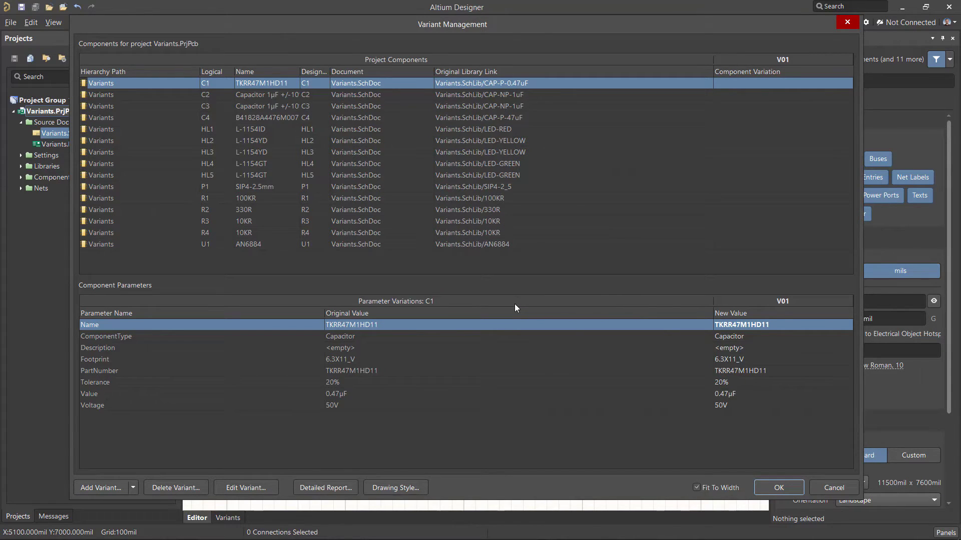
# Set R3's V01 Value to 27kΩ and PartNumber to RC0402JR-0727KRL.
pyautogui.click(741, 222)
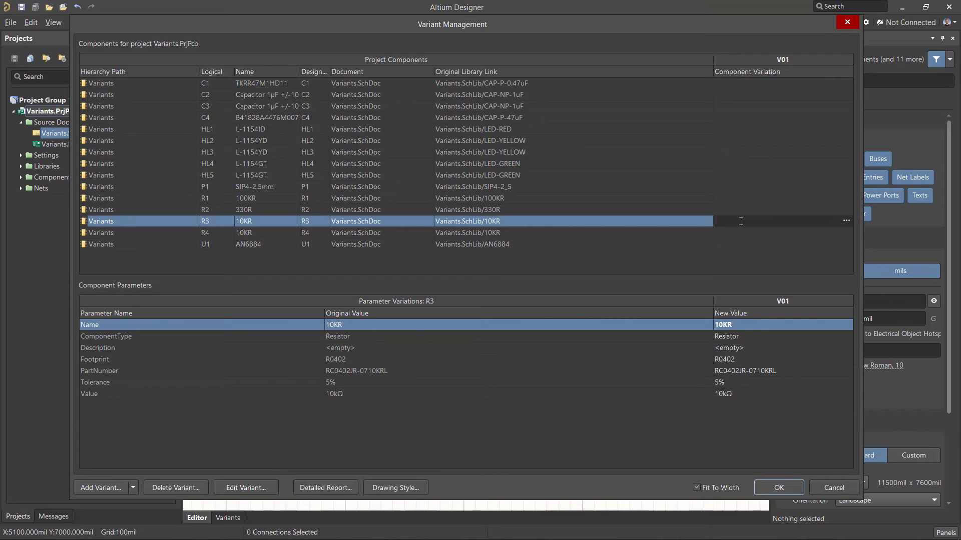
pyautogui.click(731, 398)
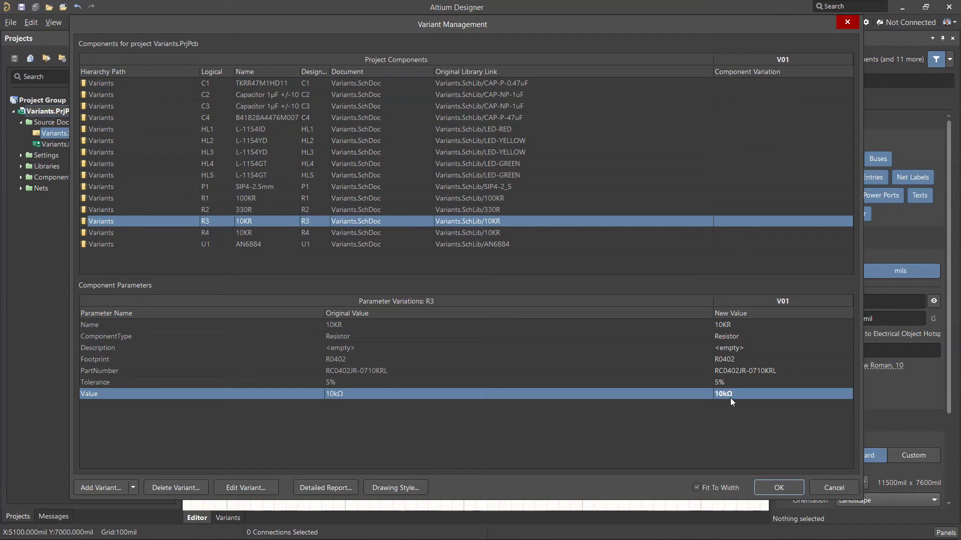
pyautogui.click(730, 398)
pyautogui.click(716, 395)
pyautogui.write('2')
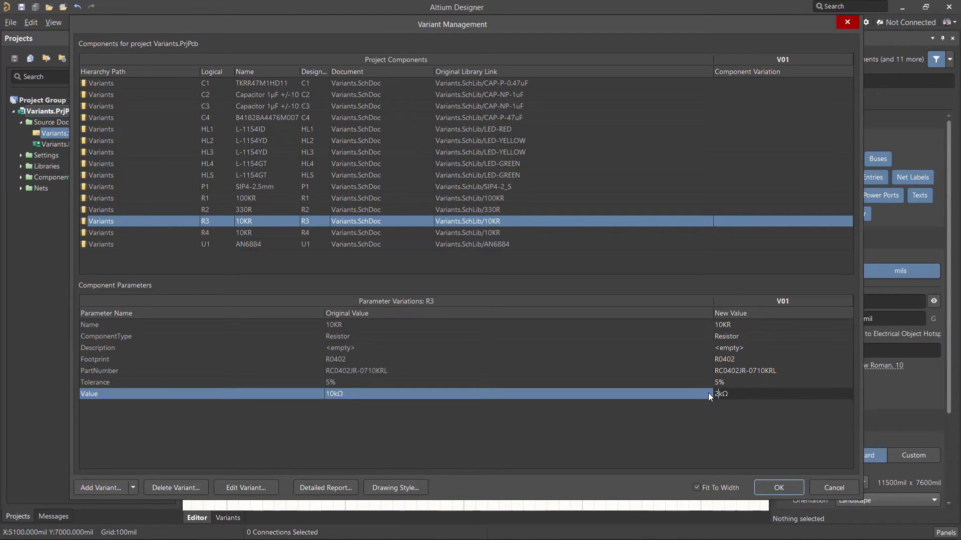
pyautogui.write('7')
pyautogui.click(743, 371)
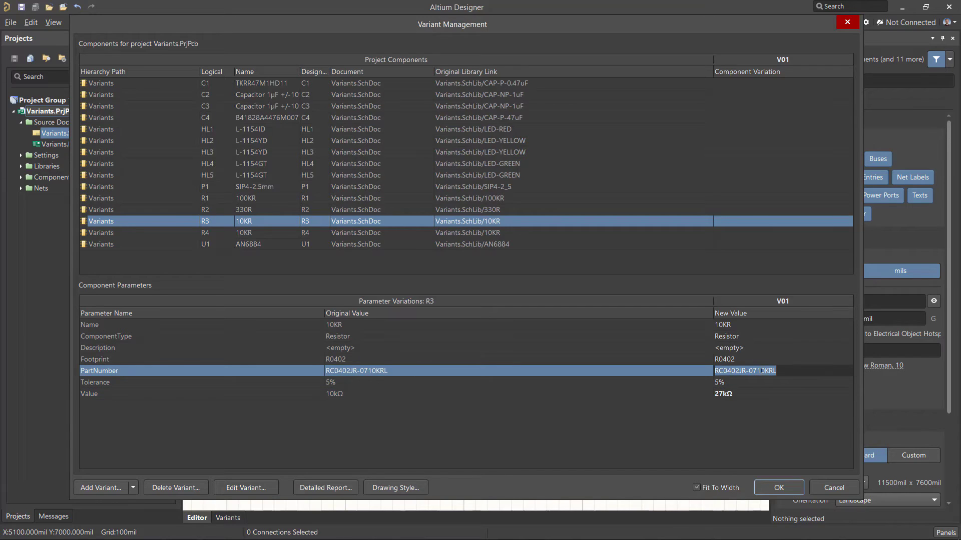
pyautogui.moveTo(757, 370); pyautogui.dragTo(765, 371)
pyautogui.write('27')
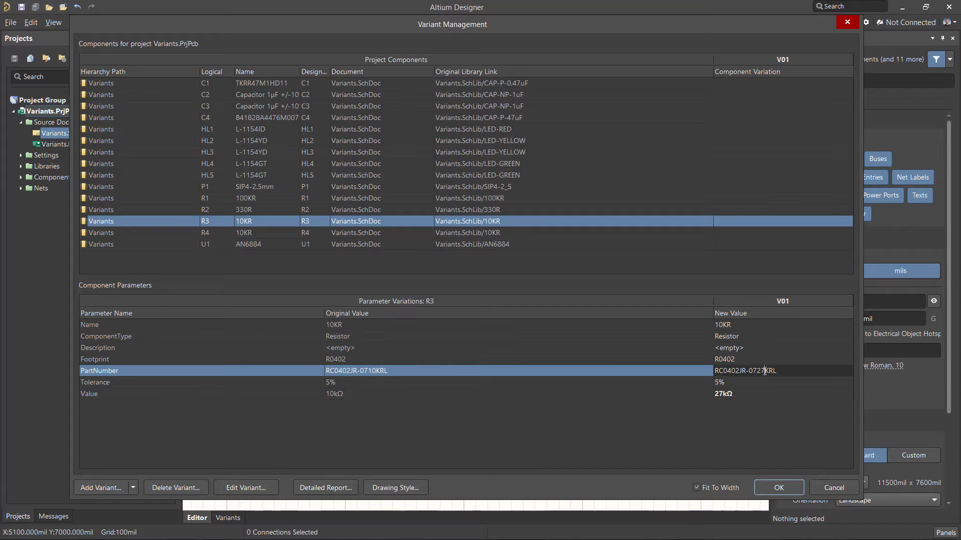
# Change R3's V01 Name to 27KR, leaving the parameter options unchanged.
pyautogui.click(726, 325)
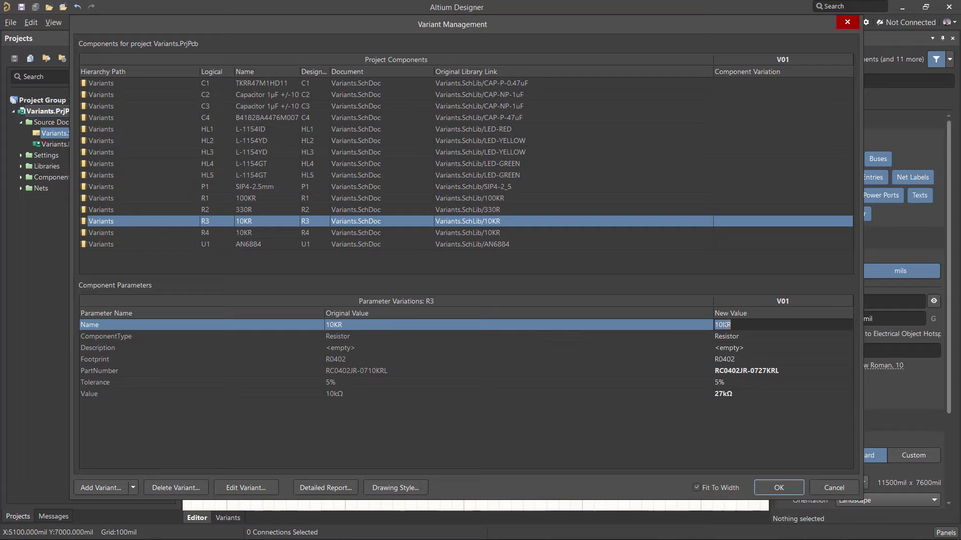
pyautogui.moveTo(721, 325); pyautogui.dragTo(710, 326)
pyautogui.write('27')
pyautogui.click(758, 396)
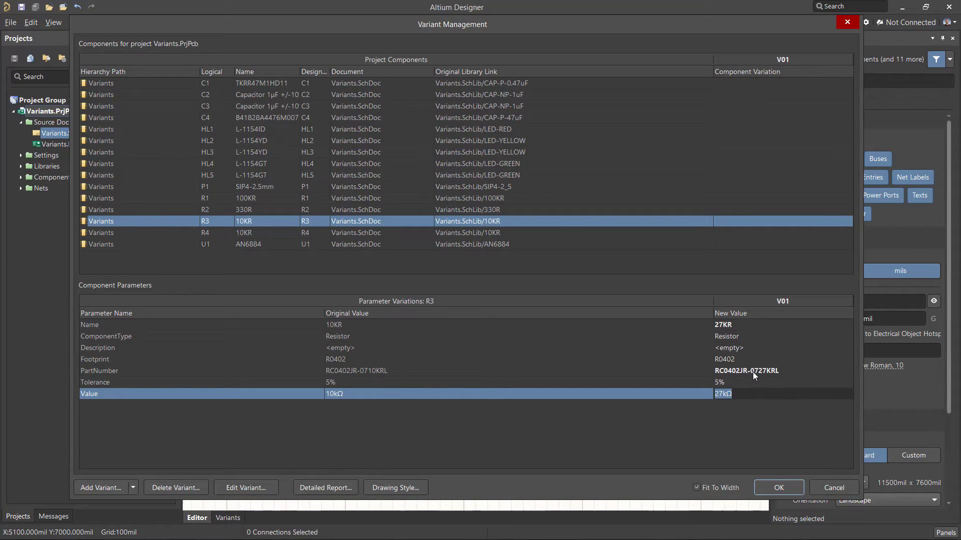
pyautogui.rightClick(749, 371)
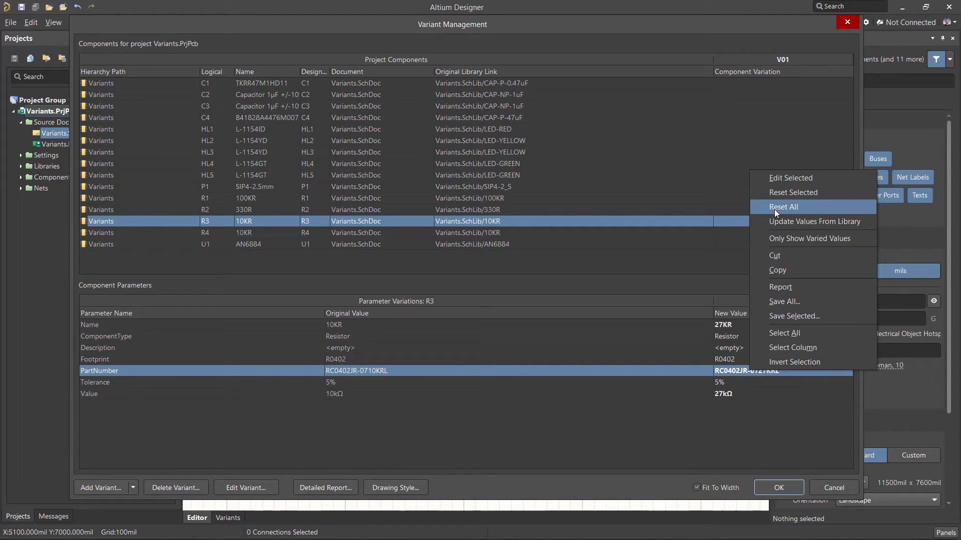
pyautogui.click(761, 414)
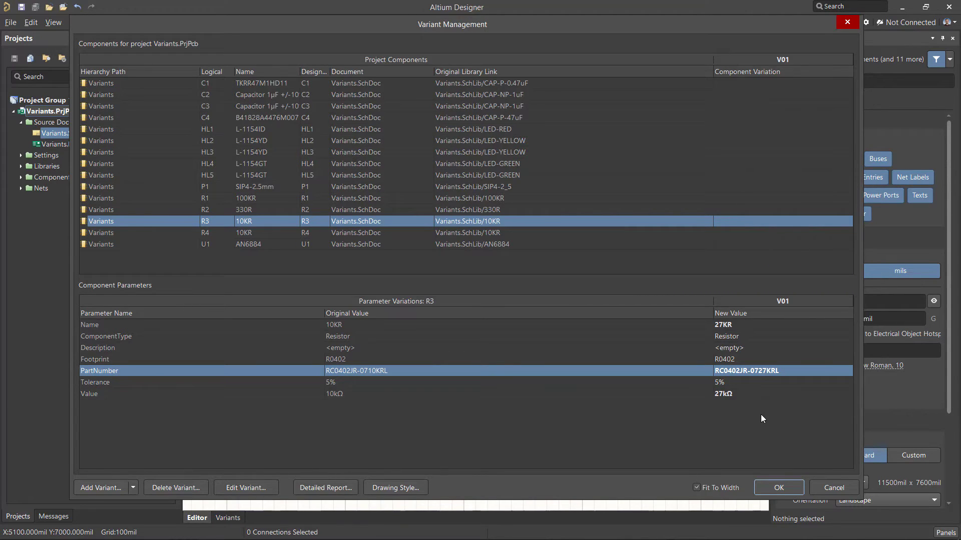
# Swap R4 in V01 for the alternate part 27KR from Variants.SchLib.
pyautogui.click(741, 233)
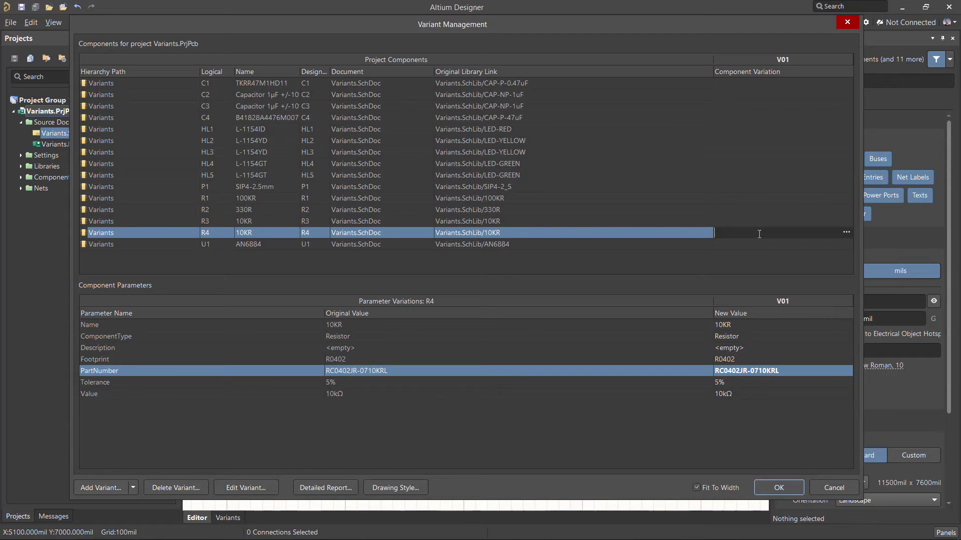
pyautogui.click(846, 233)
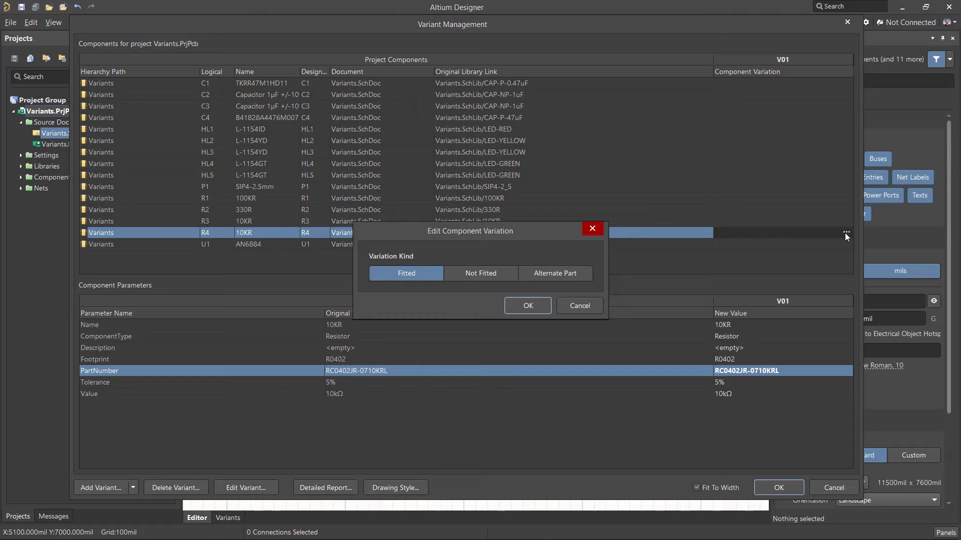
pyautogui.click(561, 270)
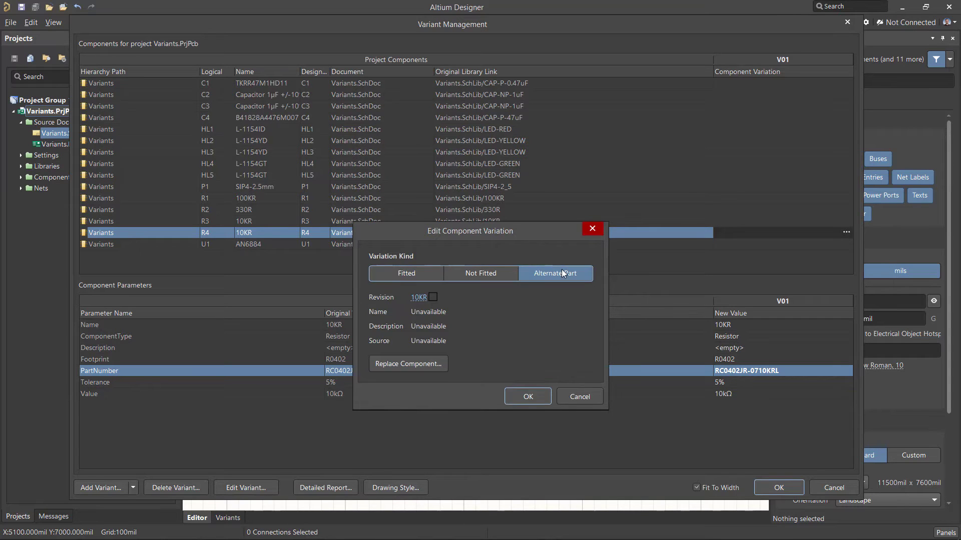
pyautogui.click(399, 364)
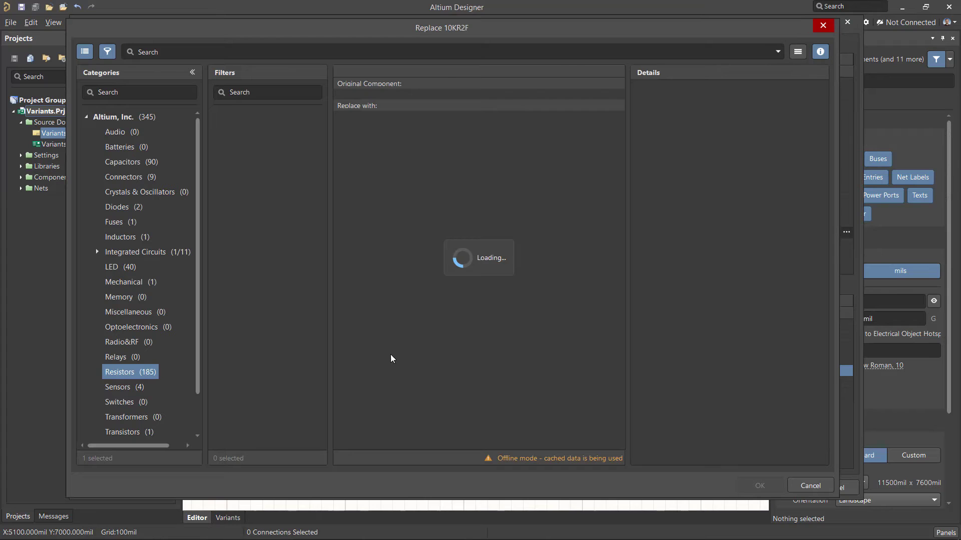
pyautogui.click(86, 117)
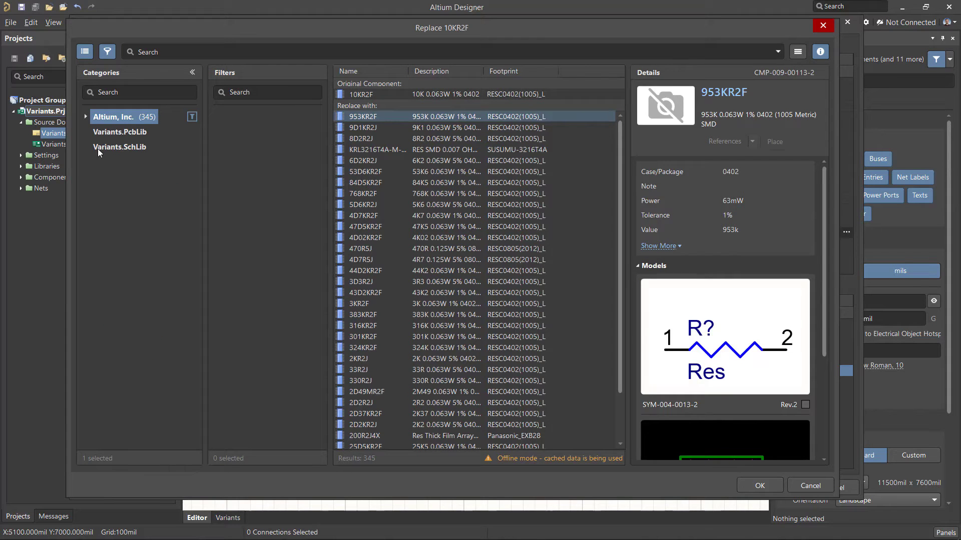
pyautogui.click(132, 146)
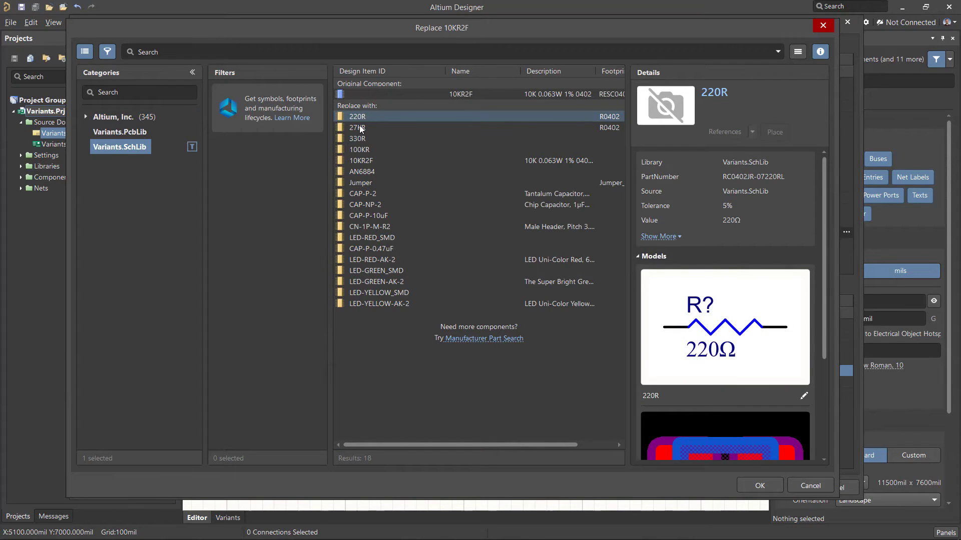
pyautogui.click(359, 127)
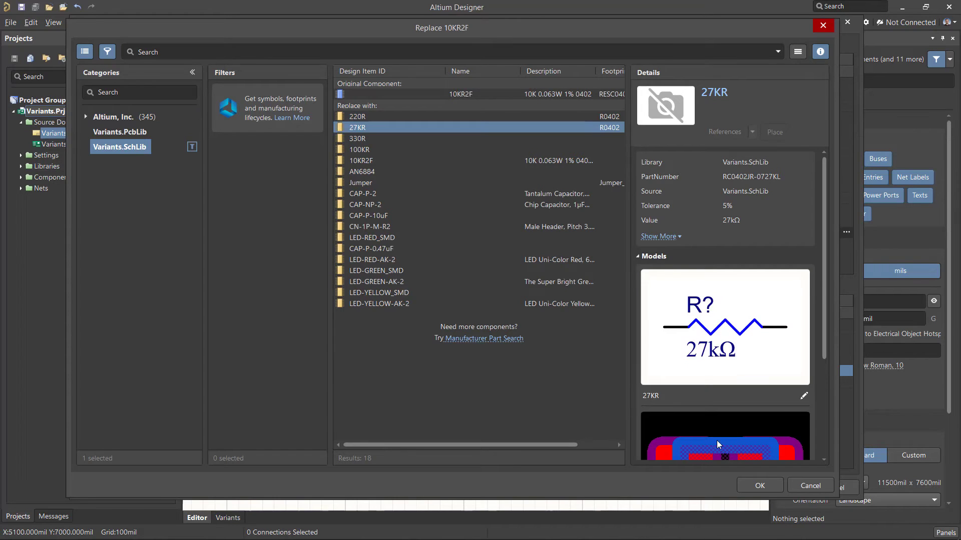
pyautogui.click(756, 486)
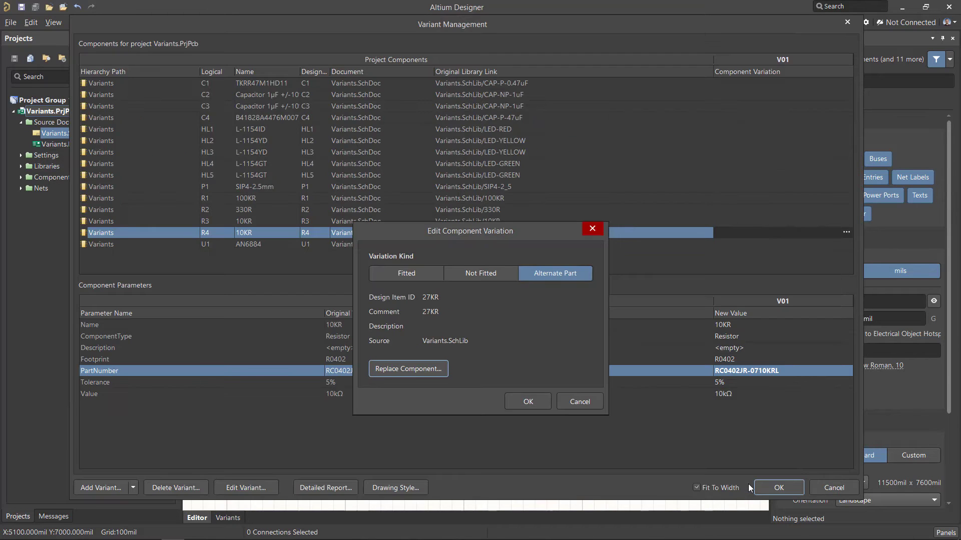
pyautogui.click(533, 401)
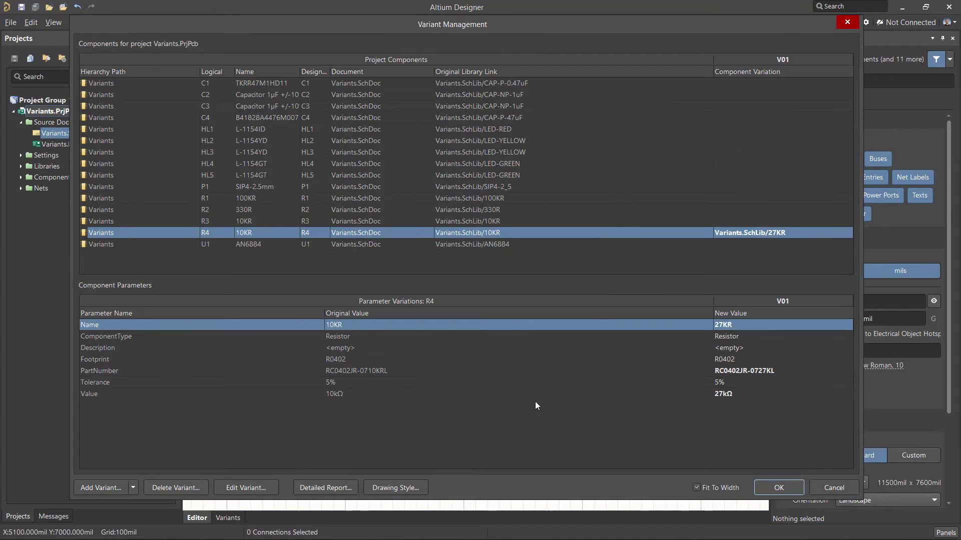
# Close Variant Management and make V01 the active variant, previewing the variant schematic.
pyautogui.click(778, 488)
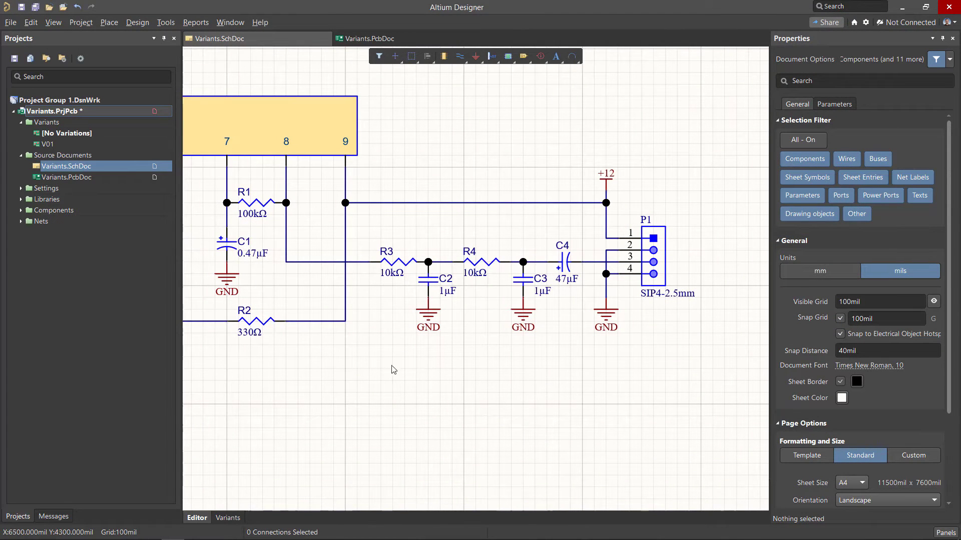
pyautogui.click(45, 144)
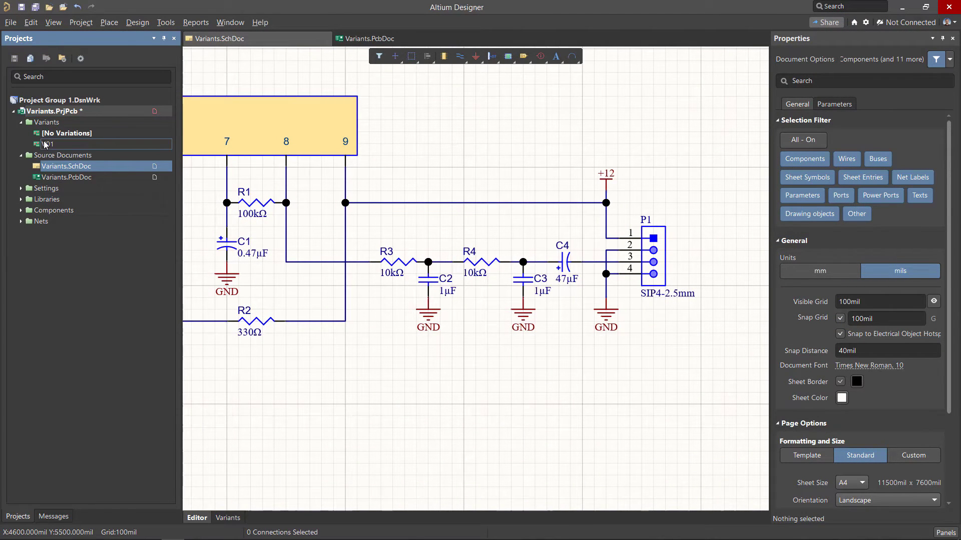
pyautogui.click(221, 517)
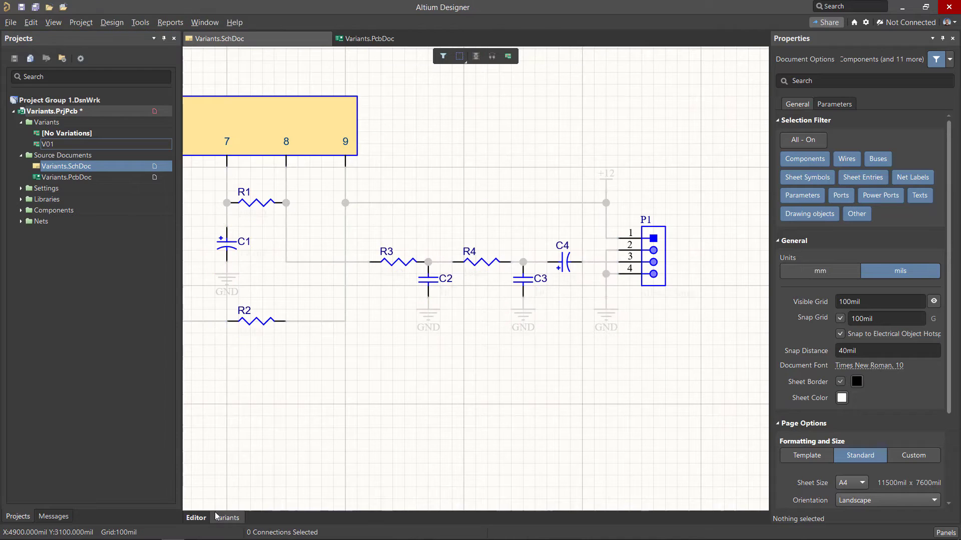
pyautogui.doubleClick(48, 145)
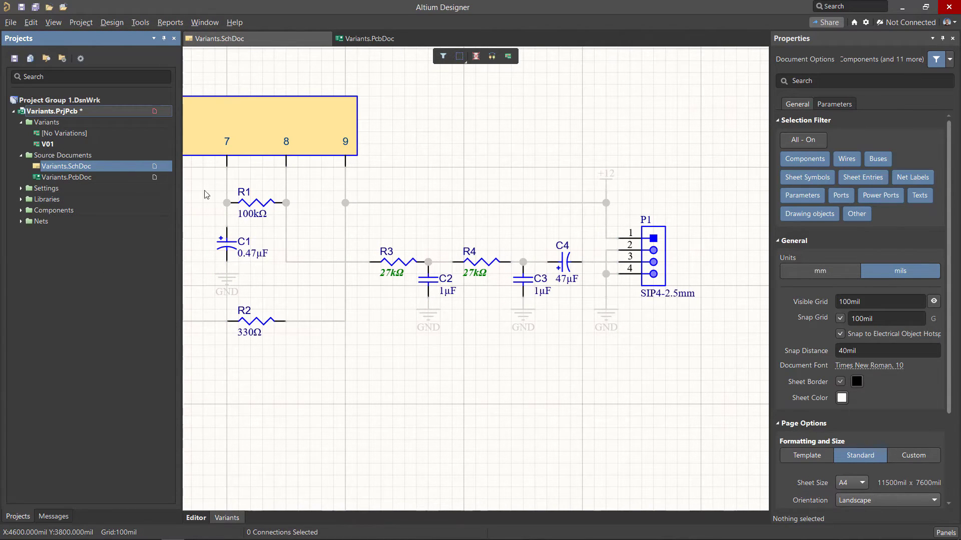
pyautogui.keyDown('ctrl'); pyautogui.scroll(1, 386, 264); pyautogui.keyUp('ctrl')
pyautogui.keyDown('ctrl'); pyautogui.scroll(2, 386, 264); pyautogui.keyUp('ctrl')
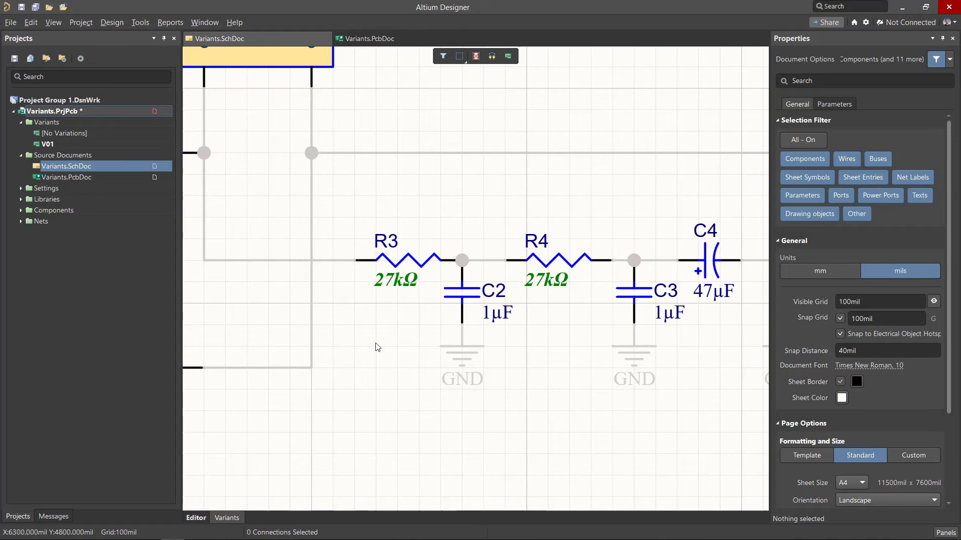
# Update the PCB document with no differences found, then return to normal schematic editing.
pyautogui.click(113, 22)
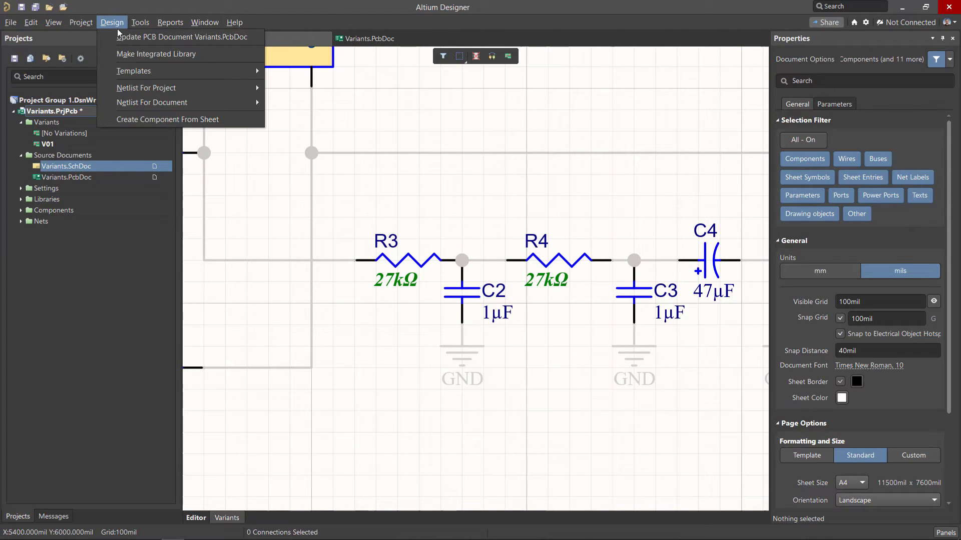
pyautogui.click(123, 37)
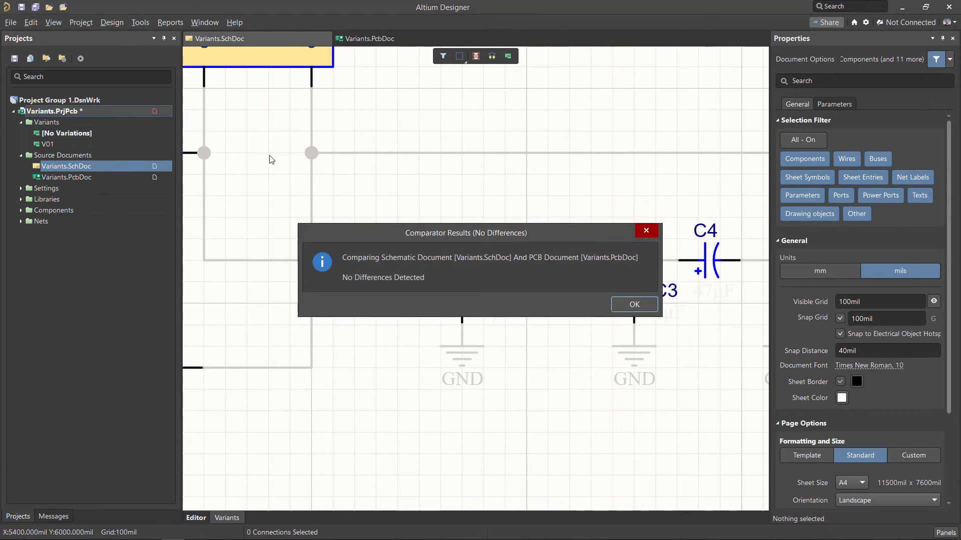
pyautogui.click(637, 303)
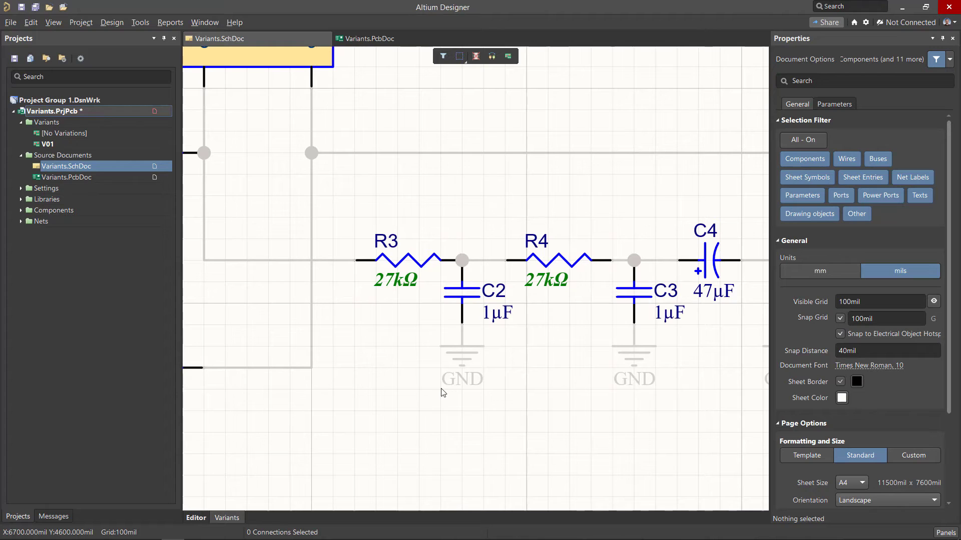
pyautogui.click(196, 518)
pyautogui.moveTo(312, 461); pyautogui.dragTo(381, 376, button='middle')
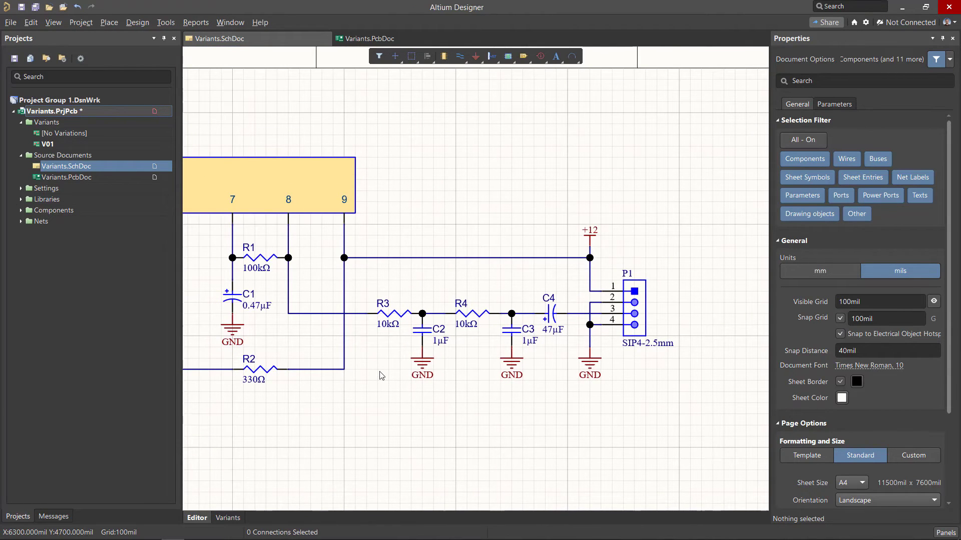
# Reopen Variant Management and add a second variant named V02.
pyautogui.click(80, 23)
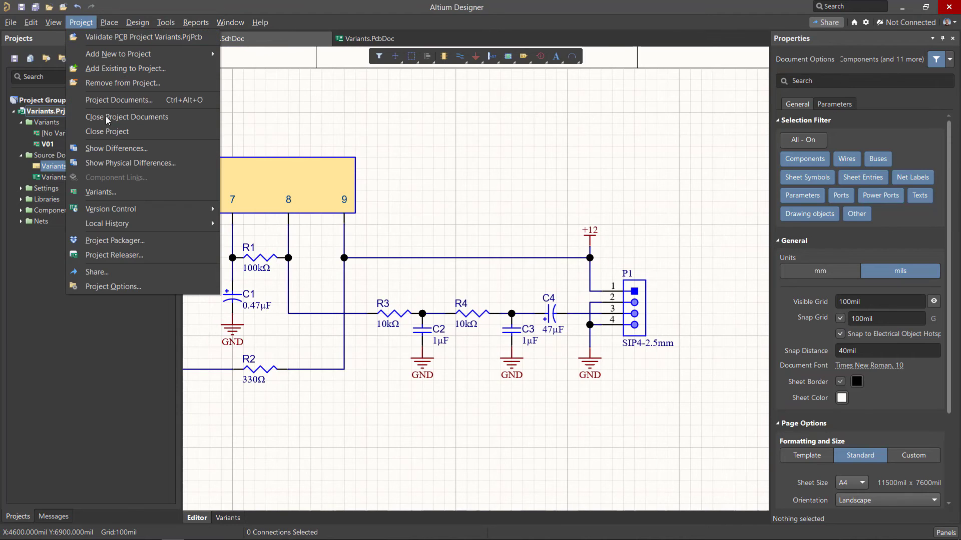
pyautogui.click(122, 191)
pyautogui.click(94, 484)
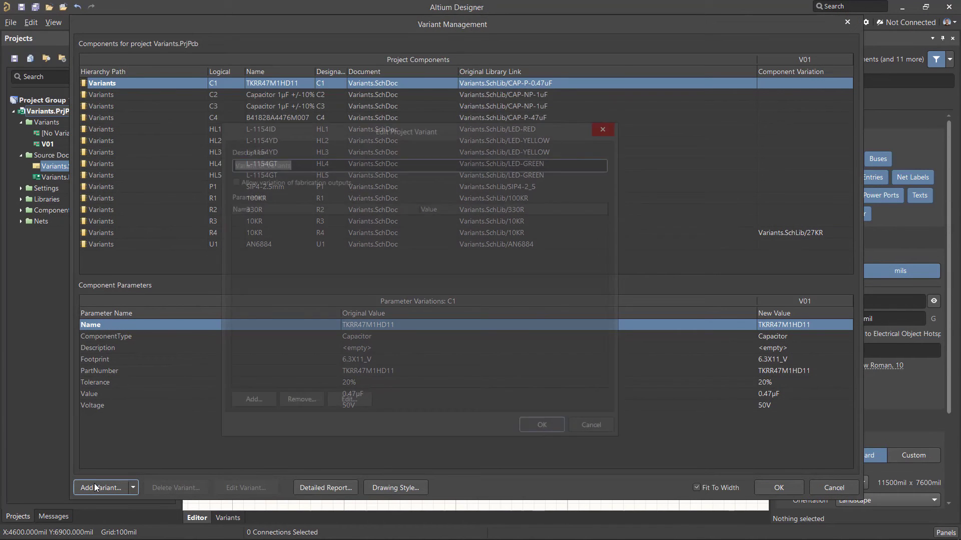
pyautogui.write('V02')
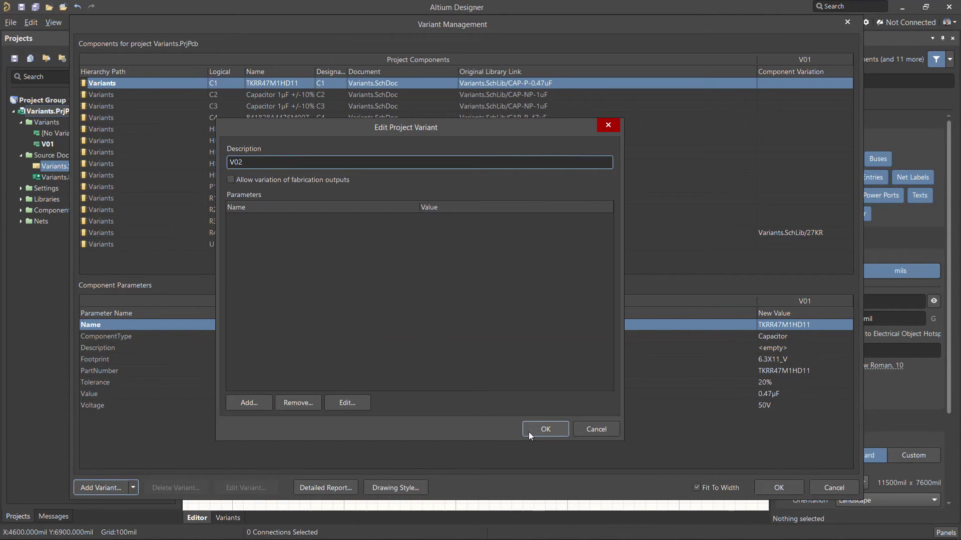
pyautogui.click(531, 431)
# Mark C3 as Not Fitted in V02.
pyautogui.click(781, 106)
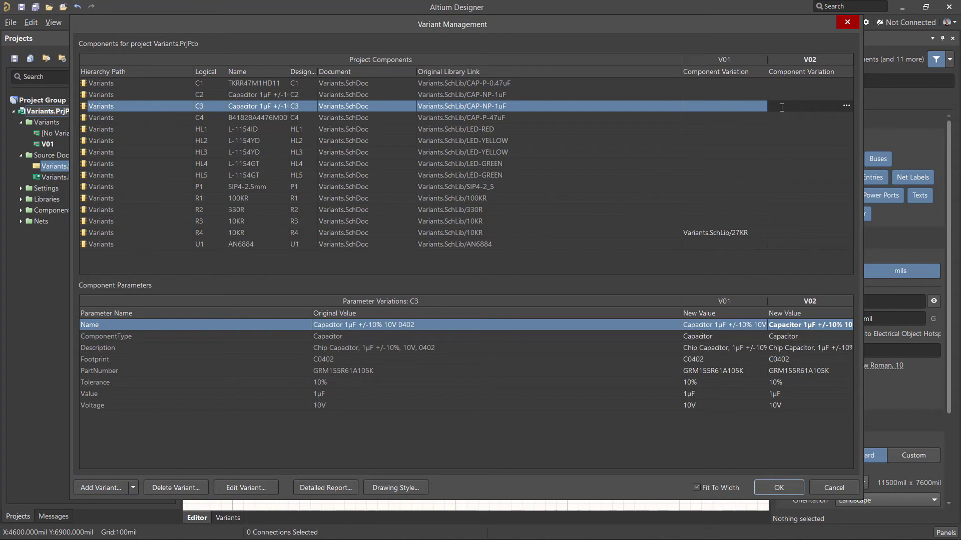
pyautogui.click(847, 106)
pyautogui.click(480, 274)
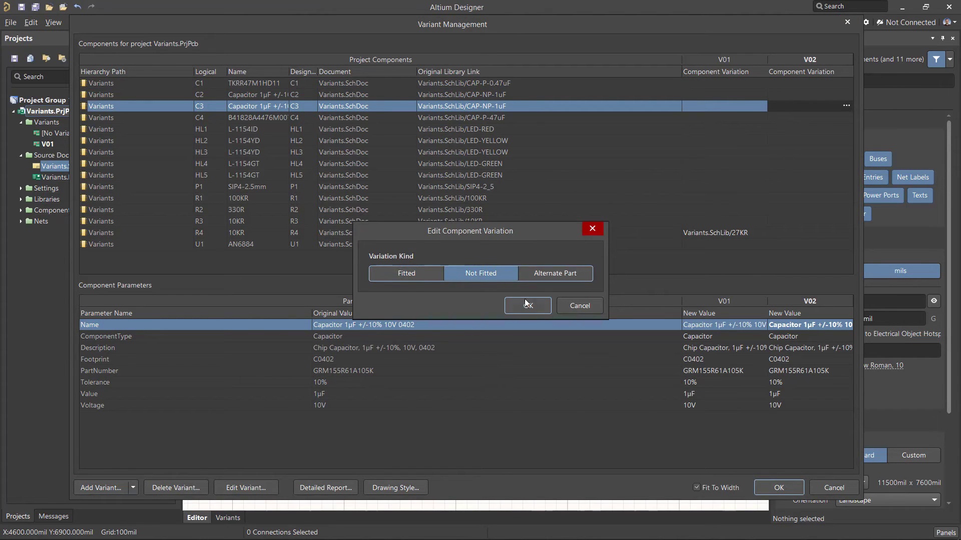
pyautogui.click(526, 306)
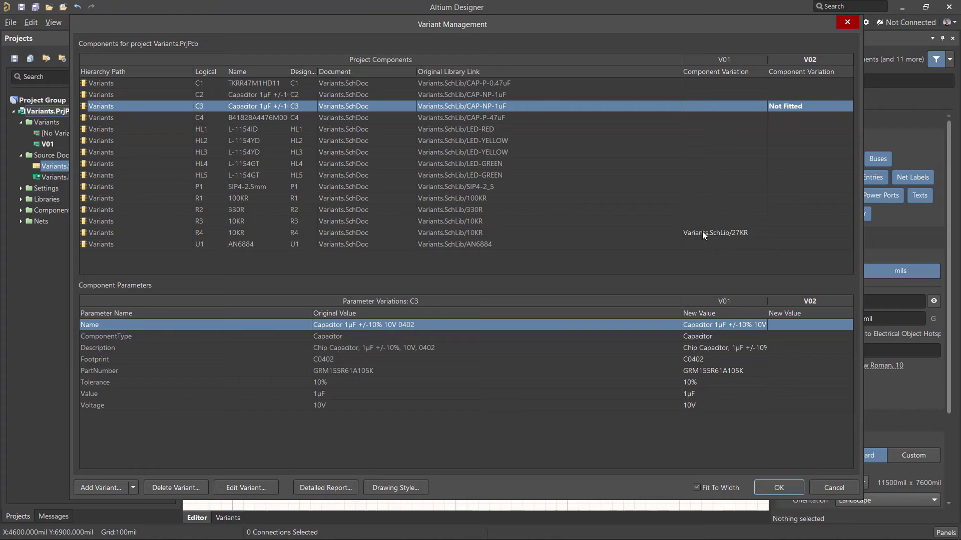
# Swap R4 in V02 for the Variants.SchLib Jumper part and close variant management.
pyautogui.click(830, 233)
pyautogui.click(846, 233)
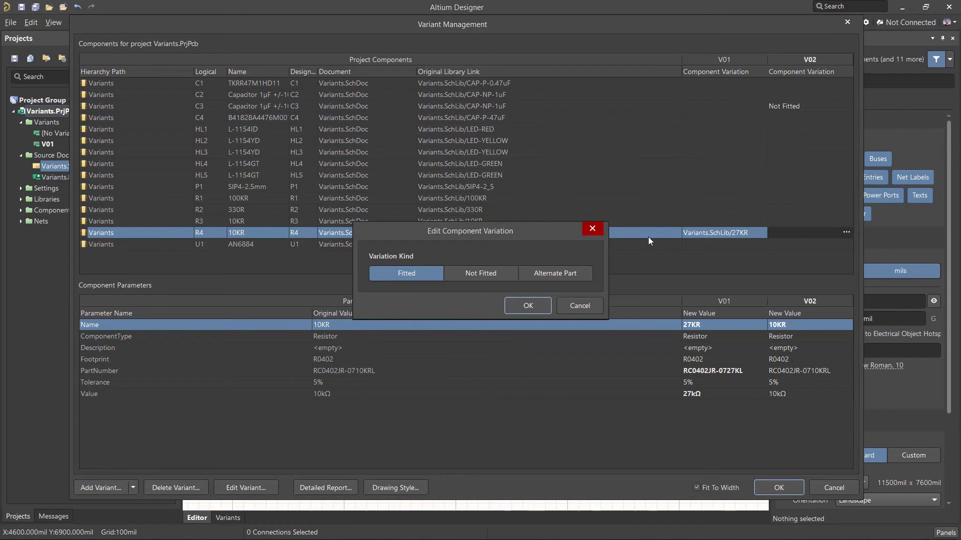
pyautogui.click(563, 273)
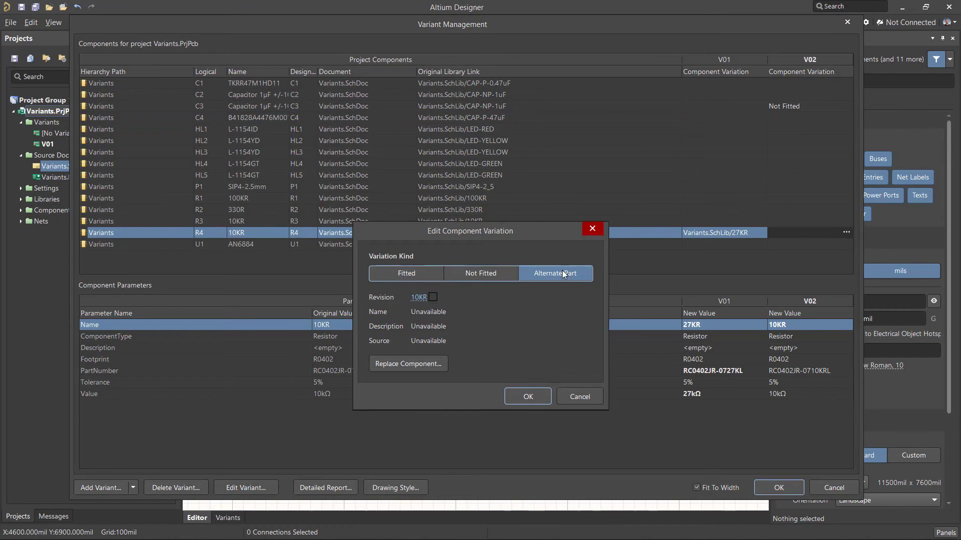
pyautogui.click(408, 364)
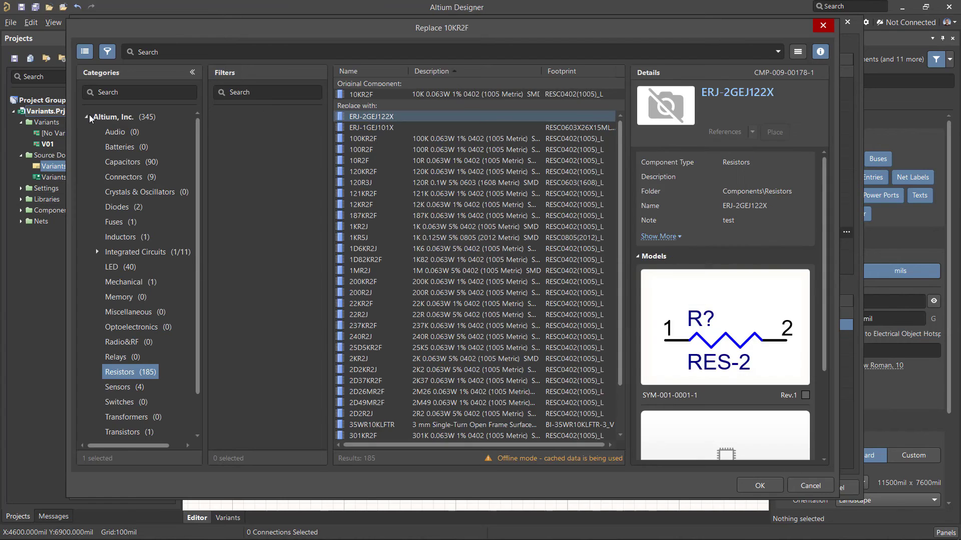
pyautogui.click(88, 117)
pyautogui.click(111, 146)
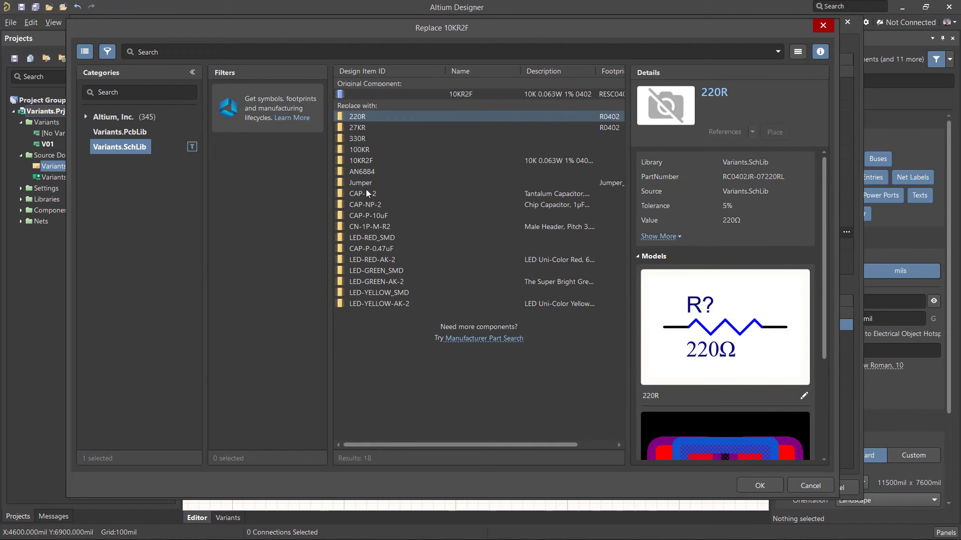
pyautogui.click(369, 183)
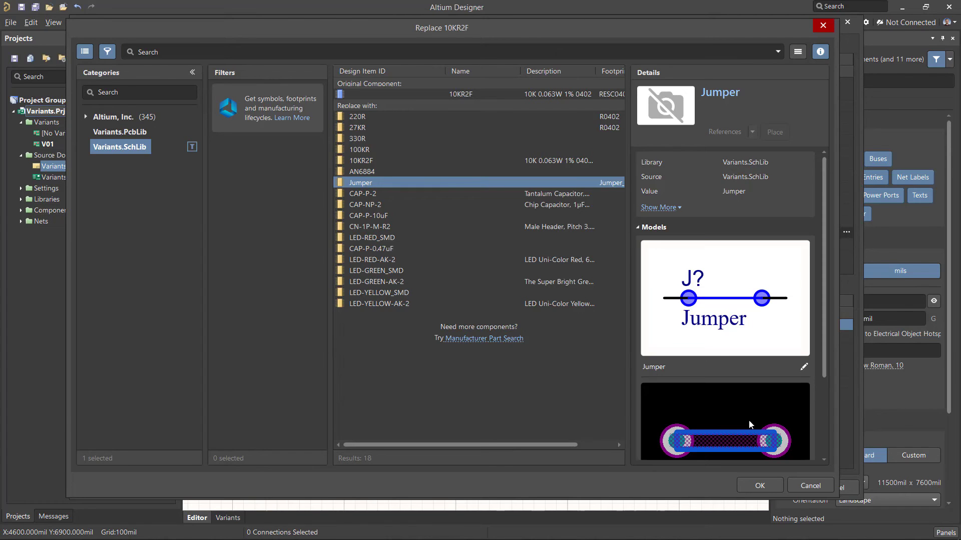
pyautogui.click(760, 485)
pyautogui.click(523, 463)
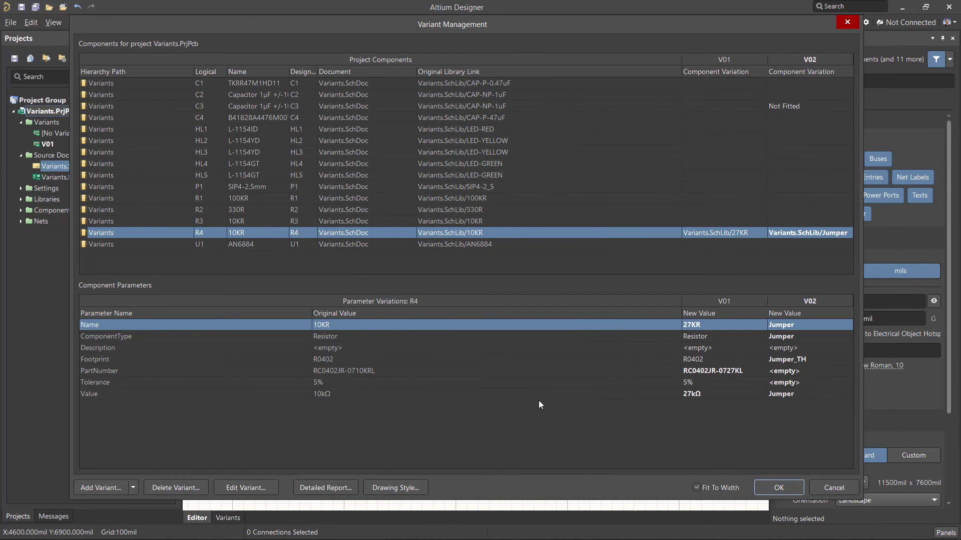
pyautogui.click(780, 488)
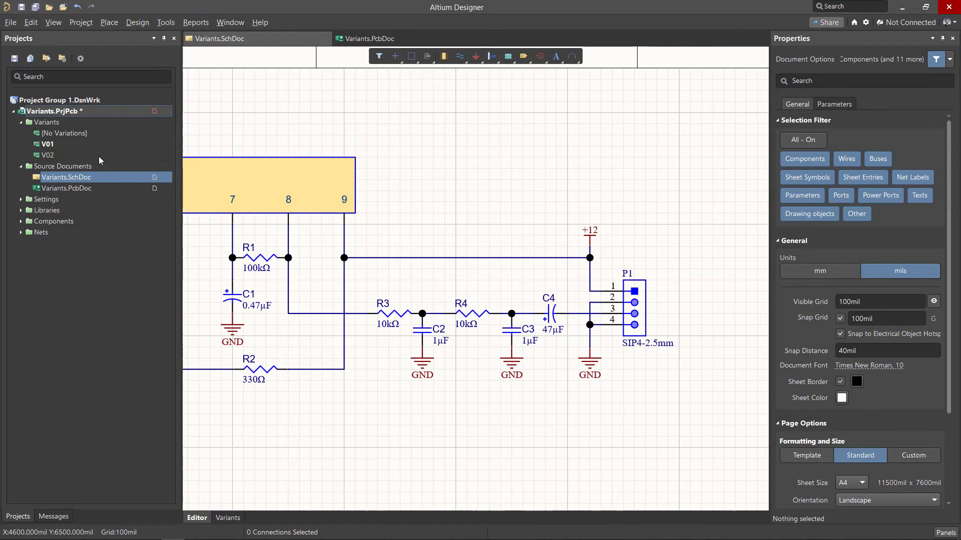
# Activate V02, preview the schematic as V02, then return to the Editor view.
pyautogui.click(45, 156)
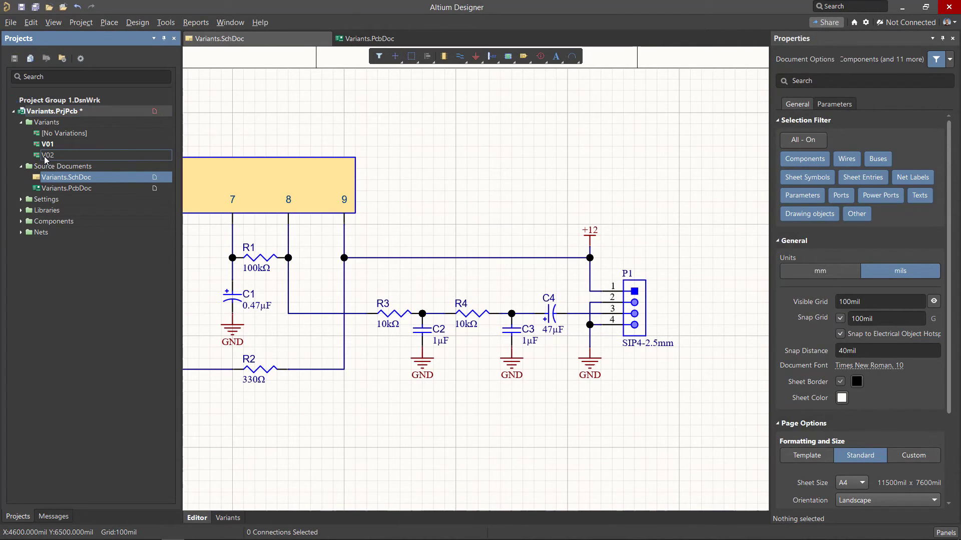
pyautogui.doubleClick(45, 157)
pyautogui.click(224, 517)
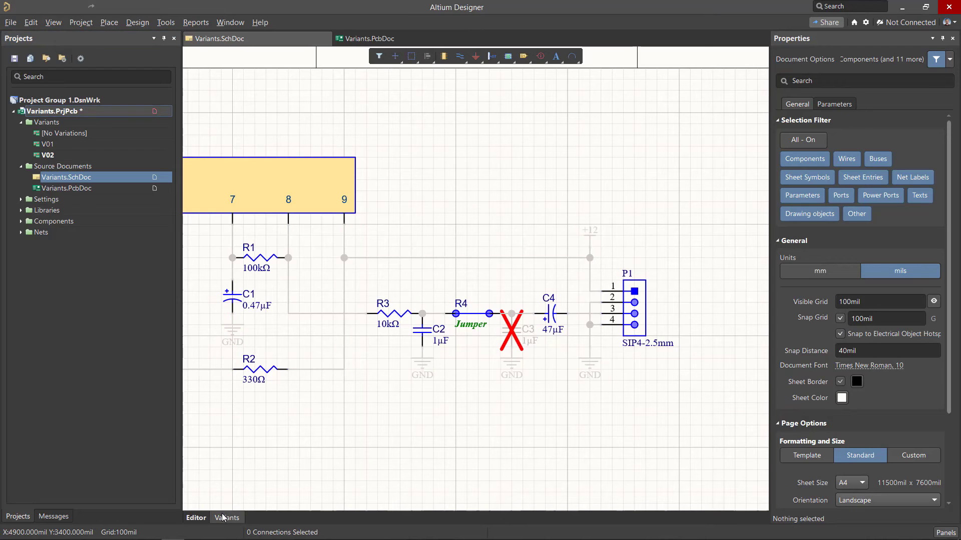
pyautogui.keyDown('ctrl'); pyautogui.scroll(3, 437, 353); pyautogui.keyUp('ctrl')
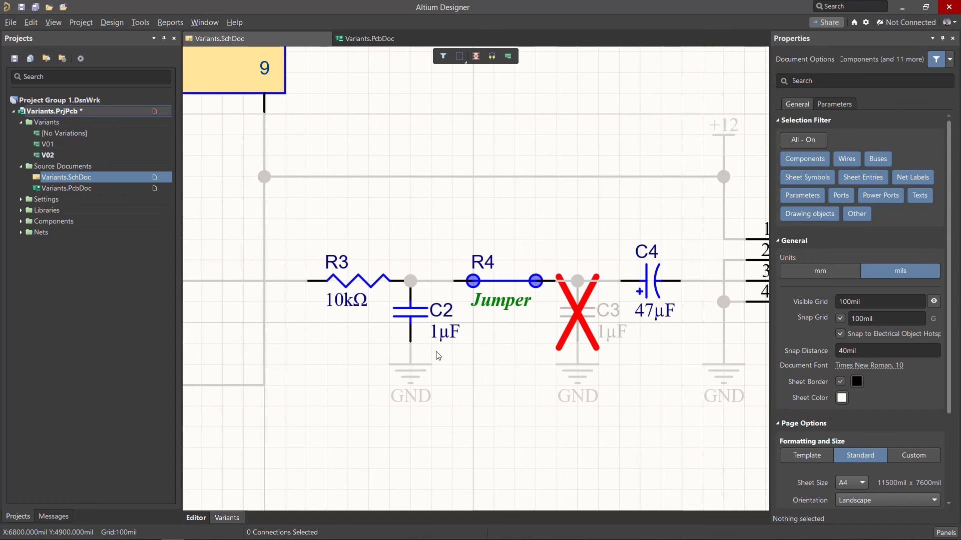
pyautogui.click(195, 520)
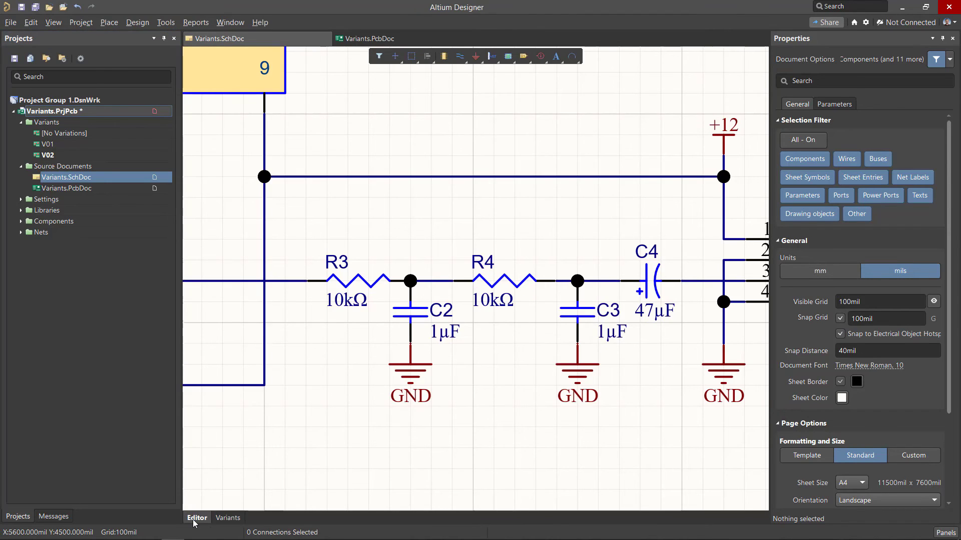
# Update the PCB from the schematic, executing the change order that adds R4's Jumper.
pyautogui.click(132, 24)
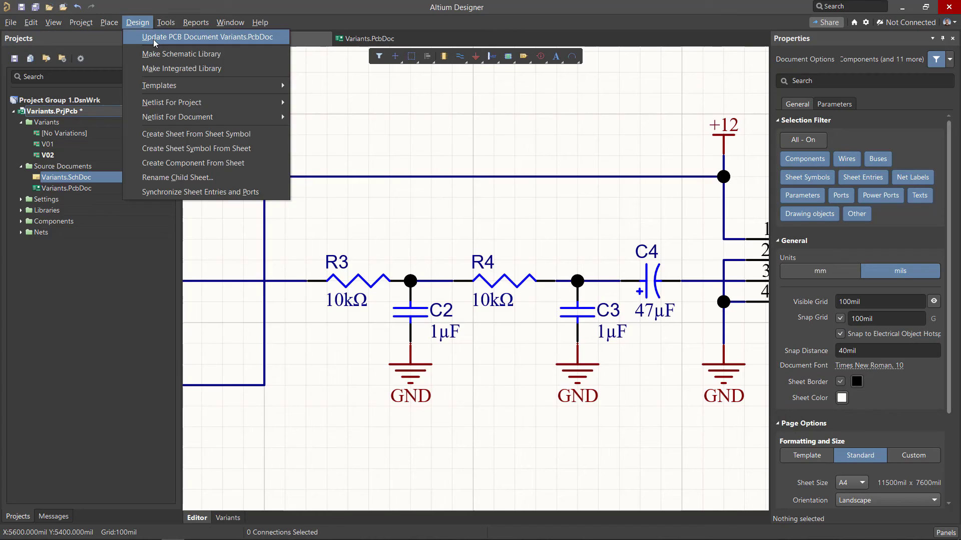
pyautogui.click(153, 38)
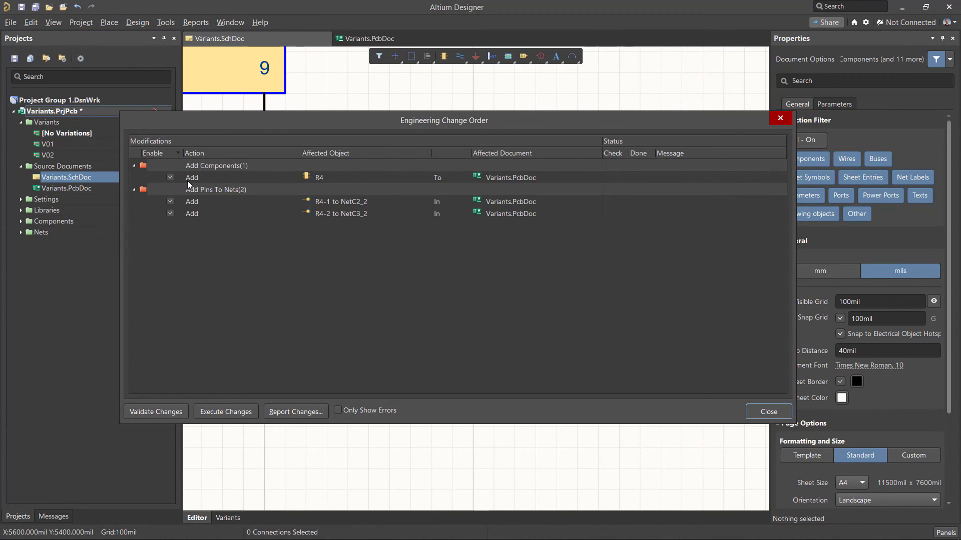
pyautogui.click(236, 412)
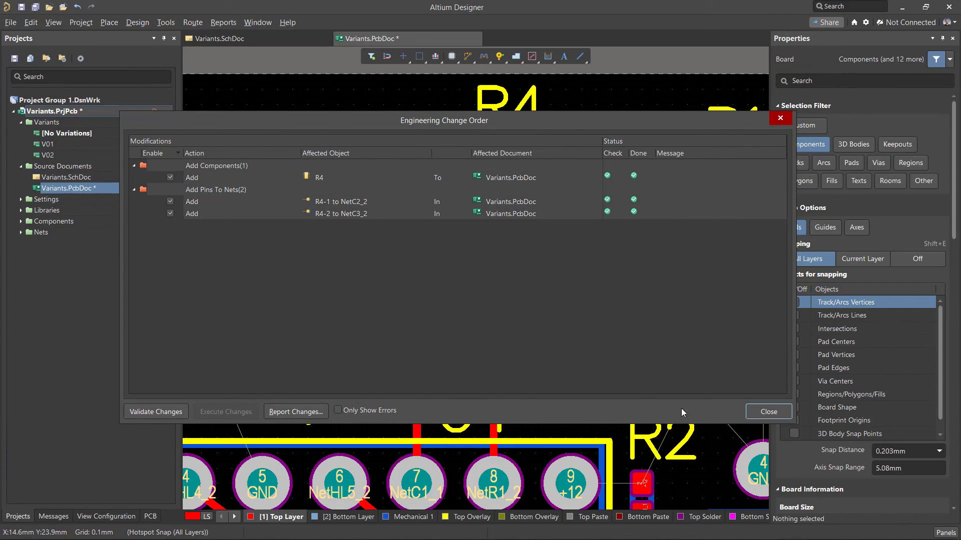
pyautogui.click(768, 412)
# Hide R4's designator and place the jumper horizontally between C2 and C3.
pyautogui.keyDown('ctrl'); pyautogui.scroll(-4, 657, 414); pyautogui.keyUp('ctrl')
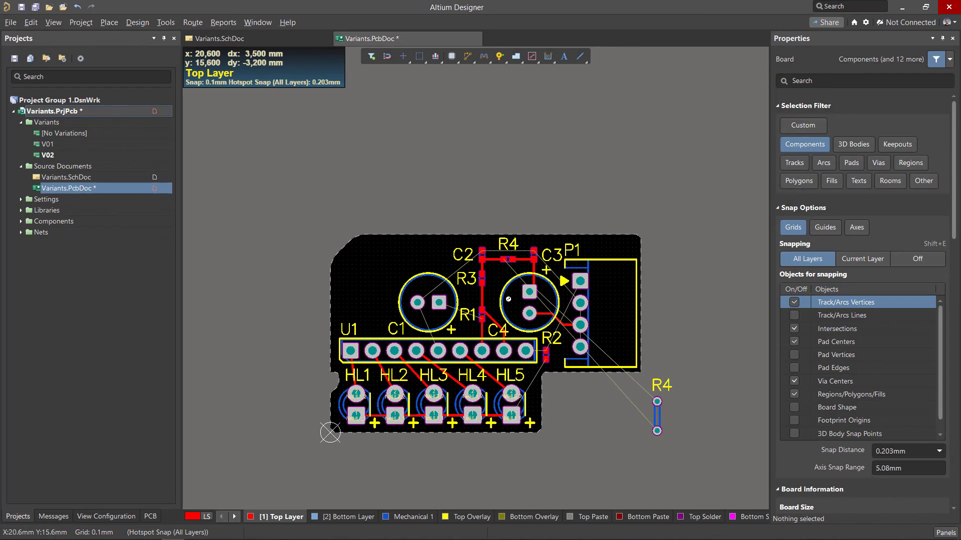
pyautogui.click(658, 414)
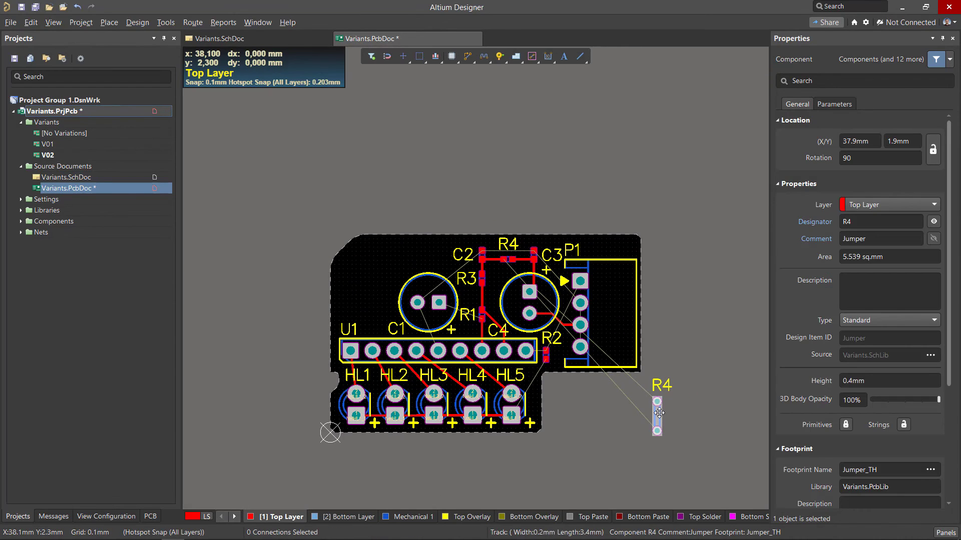
pyautogui.click(933, 222)
pyautogui.moveTo(657, 409); pyautogui.dragTo(514, 336)
pyautogui.press('space')
pyautogui.press('space')
pyautogui.press('space')
pyautogui.keyDown('ctrl'); pyautogui.scroll(6, 506, 250); pyautogui.keyUp('ctrl')
pyautogui.keyDown('ctrl'); pyautogui.scroll(-4, 505, 345); pyautogui.keyUp('ctrl')
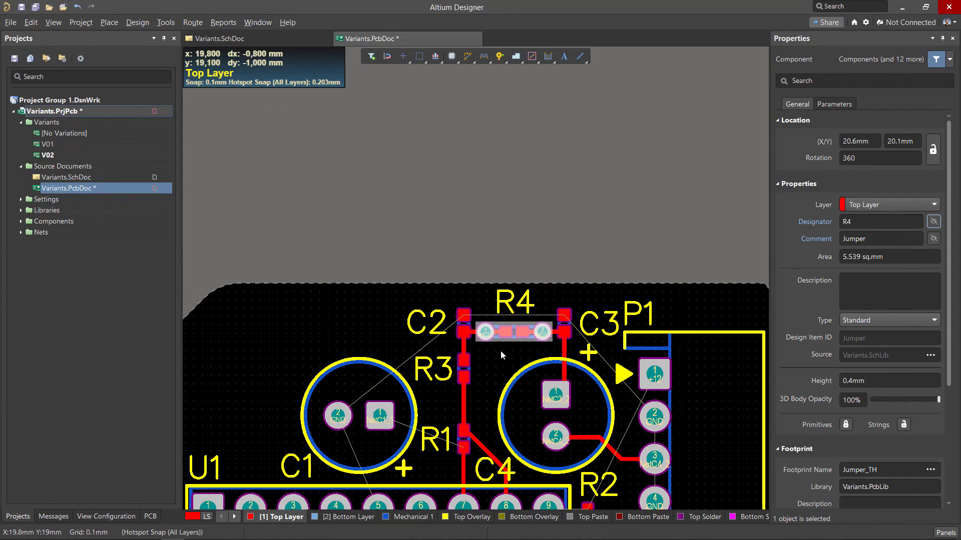
# View the board in 3D and compare V01 against V02's wire jumper and empty C3.
pyautogui.press('3')
pyautogui.keyDown('shift'); pyautogui.moveTo(502, 355); pyautogui.dragTo(514, 360, button='right'); pyautogui.keyUp('shift')
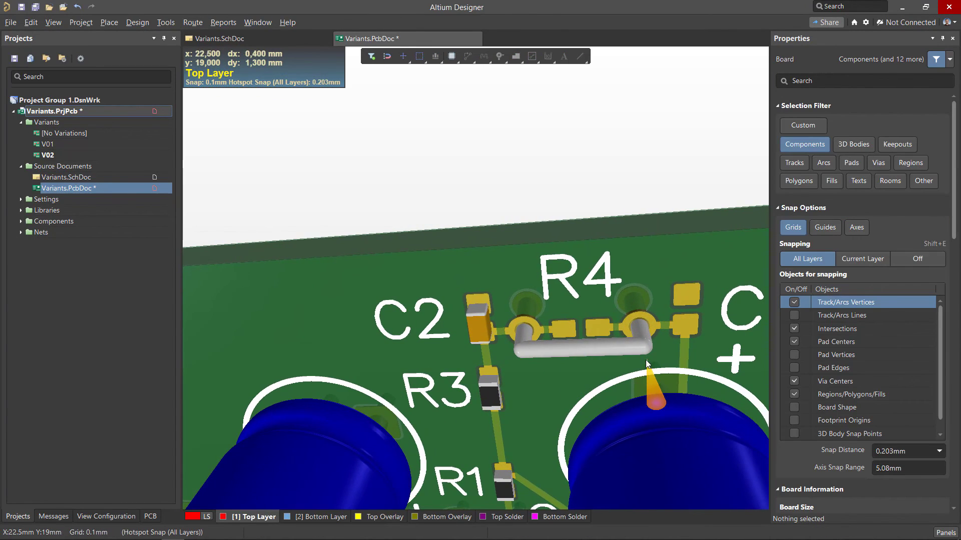
pyautogui.moveTo(647, 364); pyautogui.dragTo(527, 323, button='right')
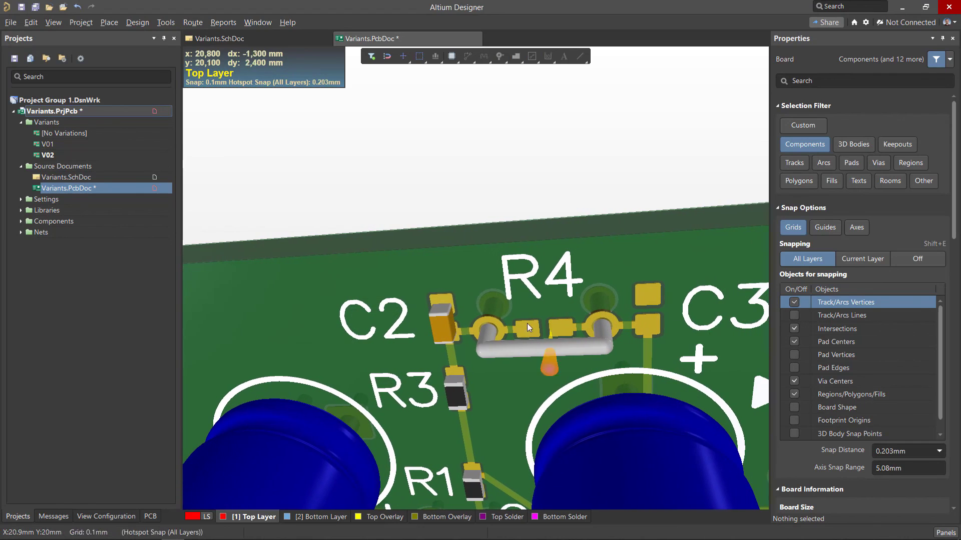
pyautogui.doubleClick(48, 145)
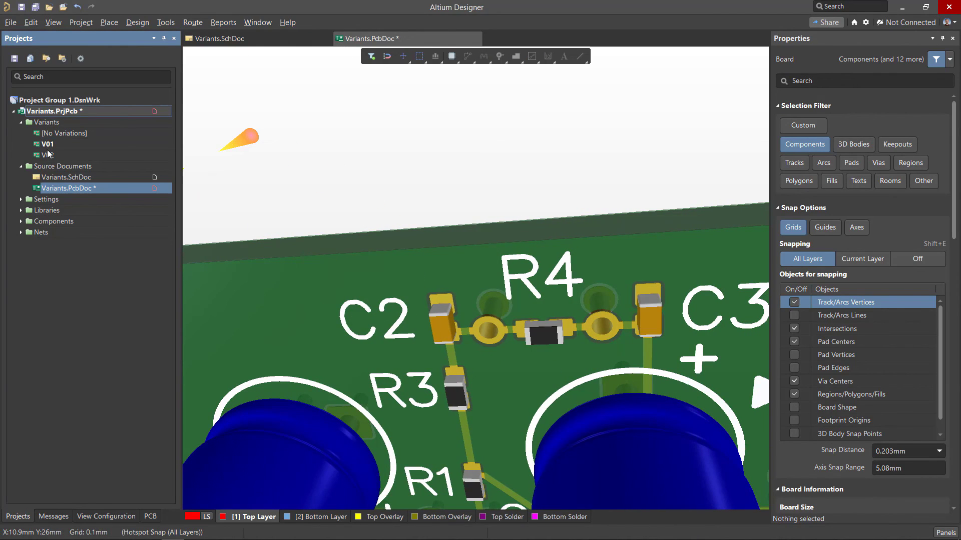
pyautogui.doubleClick(49, 154)
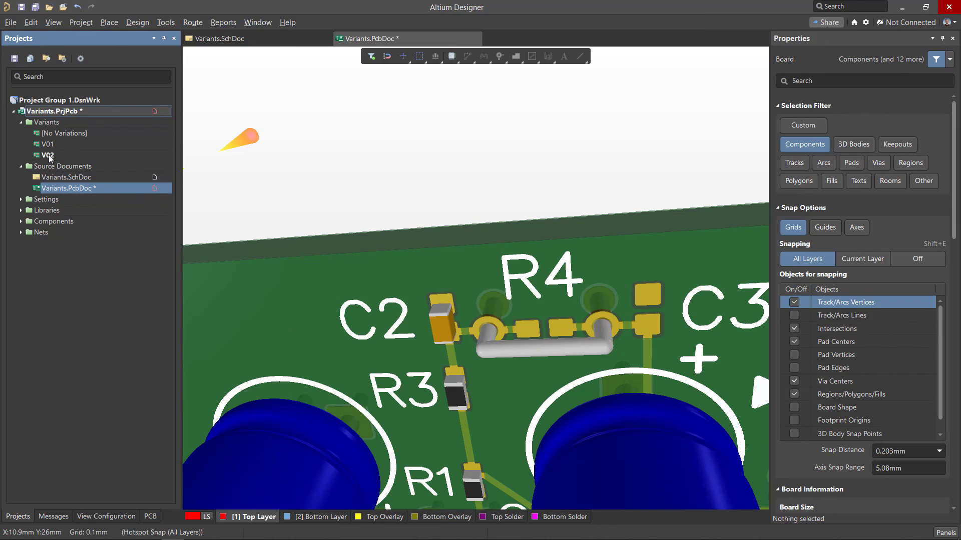